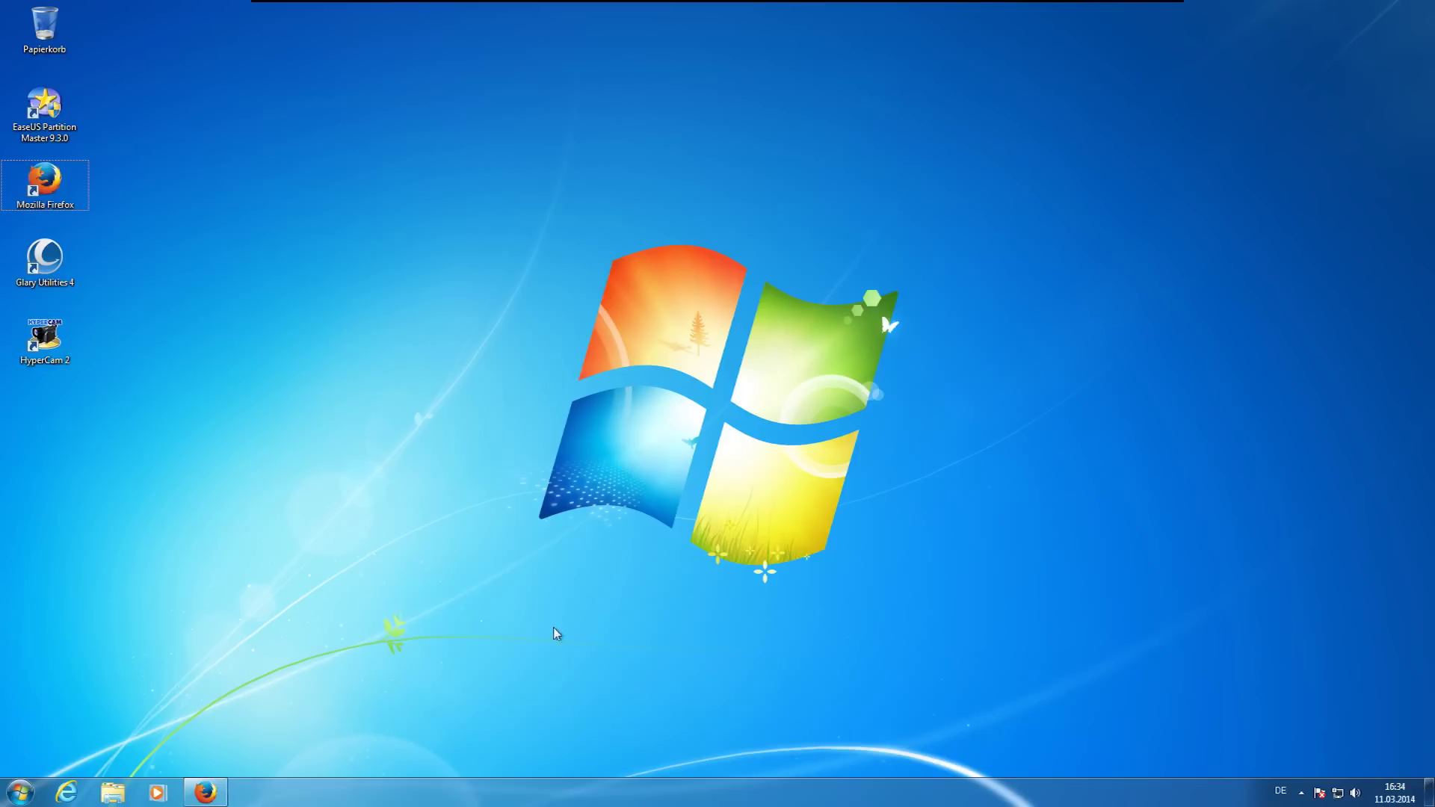
Request the Paragon Backup & Recovery 2013 Free download from the CHIP page in Firefox and cancel saving the file.
left_click(209, 792)
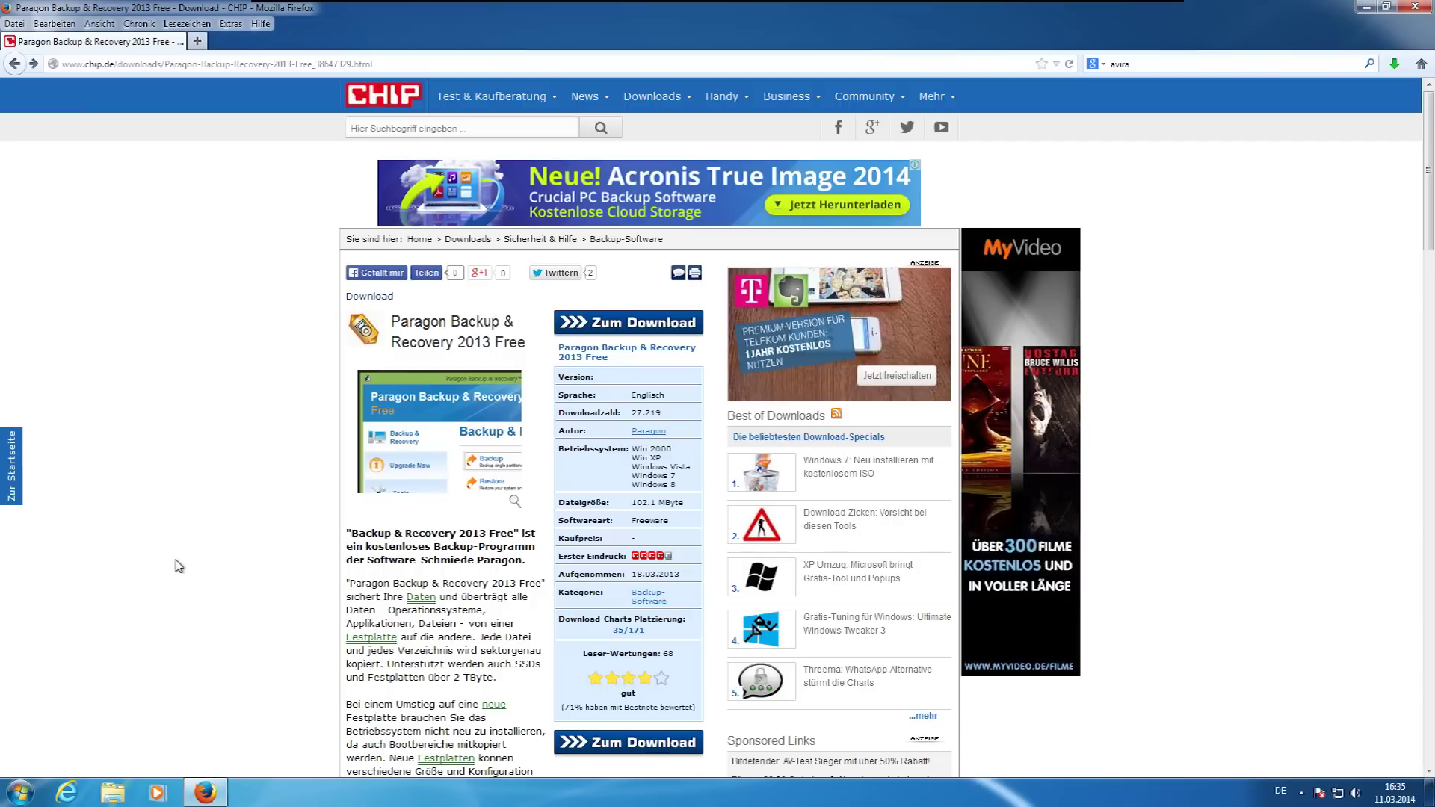
left_click(638, 321)
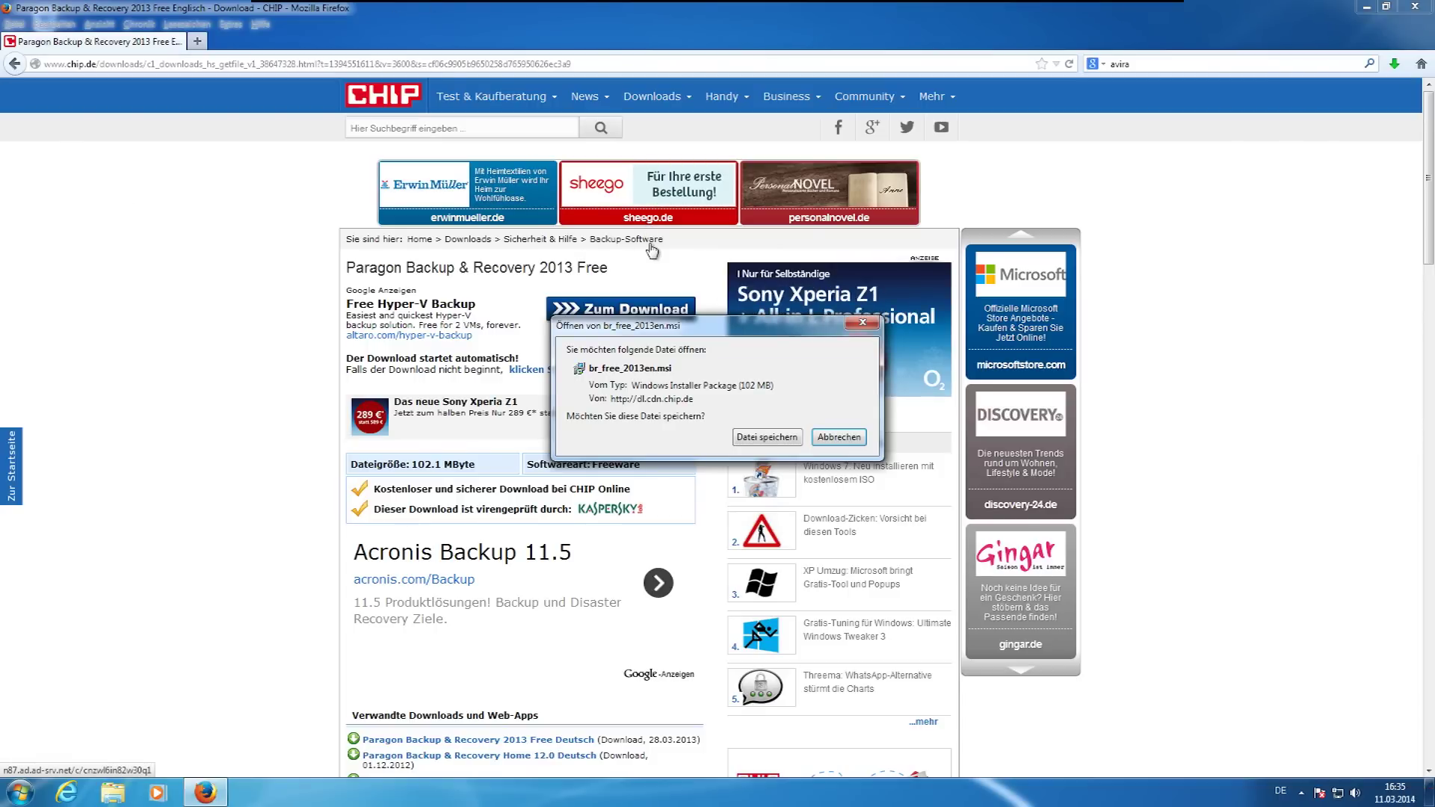
left_click(839, 437)
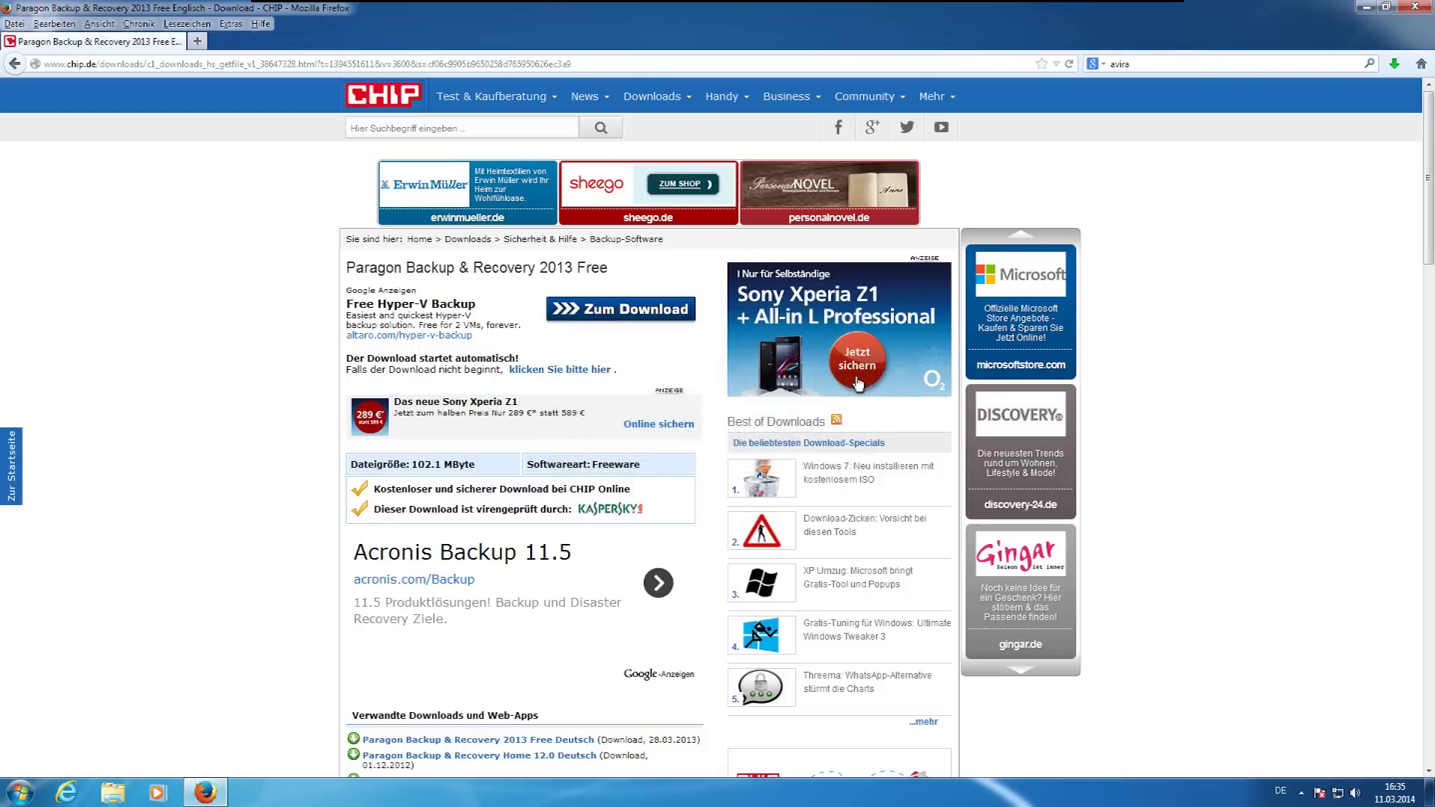
Run the br_free_2013en installer package from the Downloads folder and allow it to start.
left_click(20, 792)
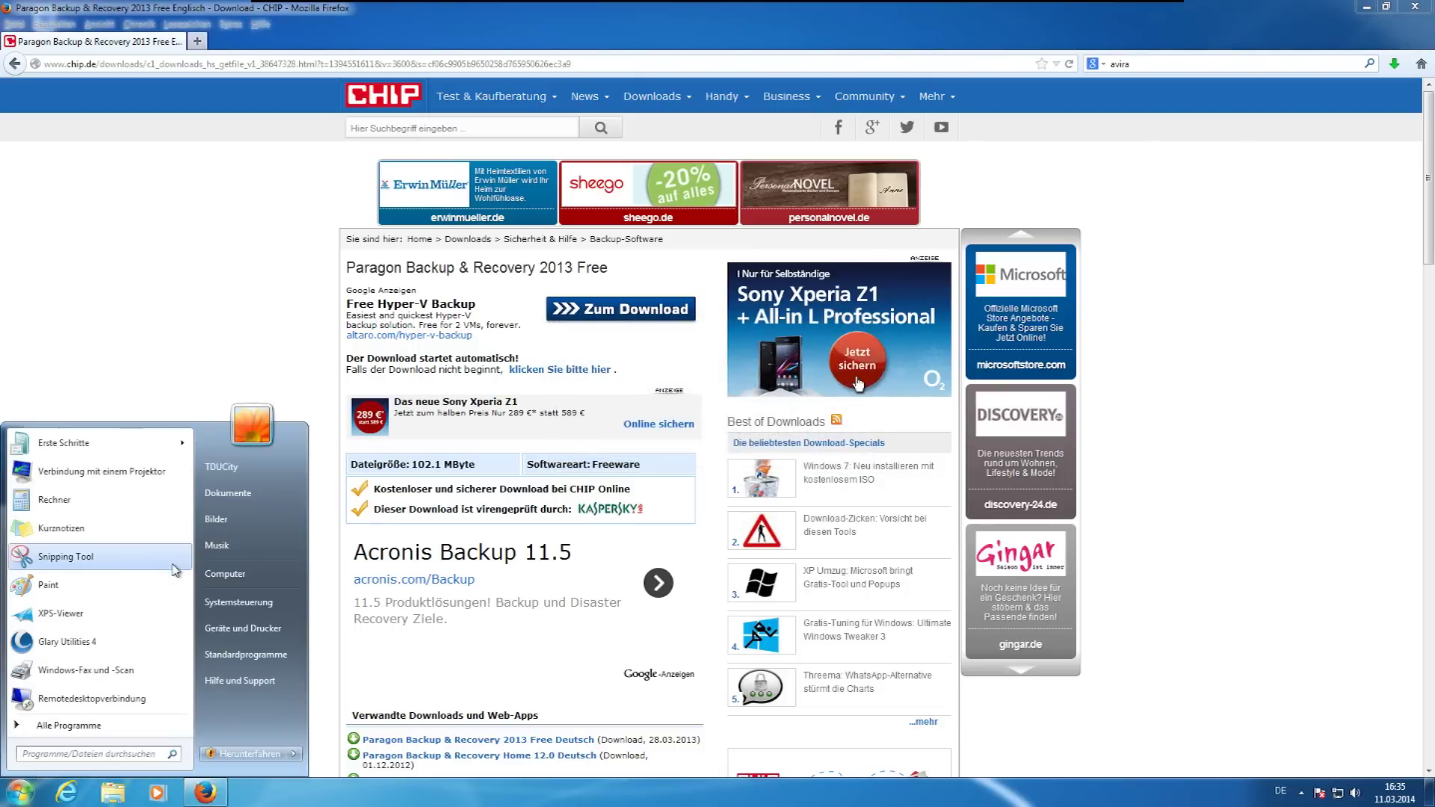
left_click(288, 610)
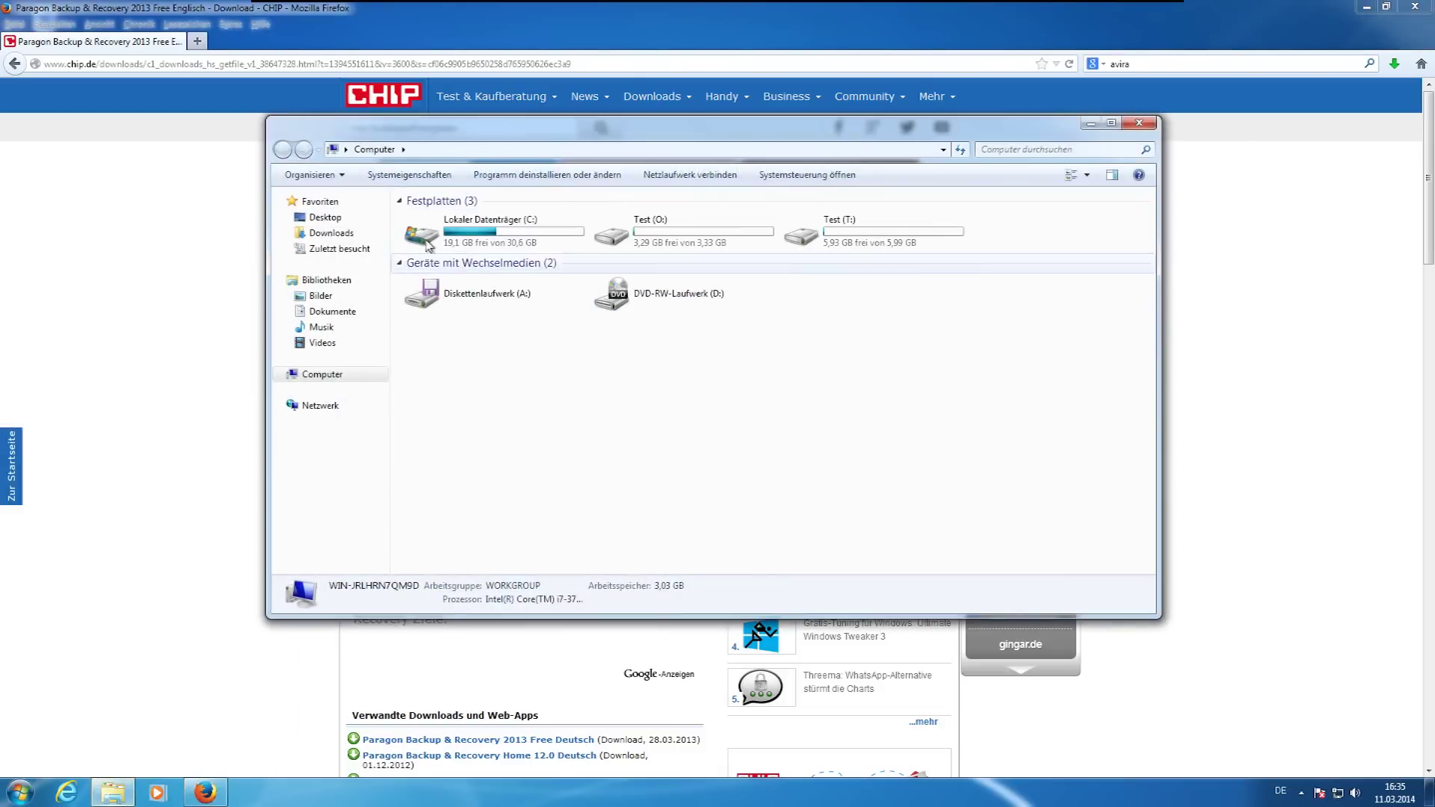
left_click(330, 232)
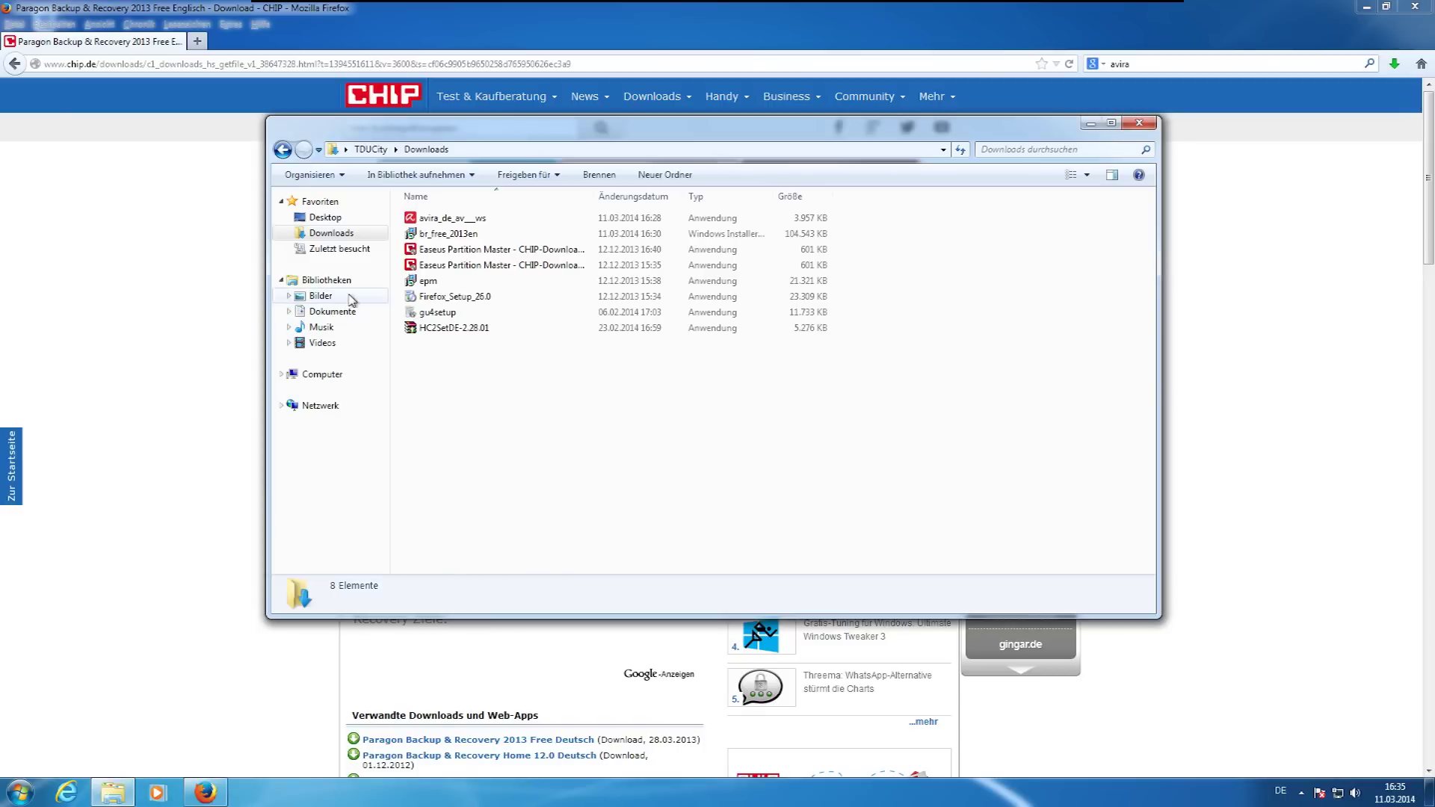
left_click(506, 234)
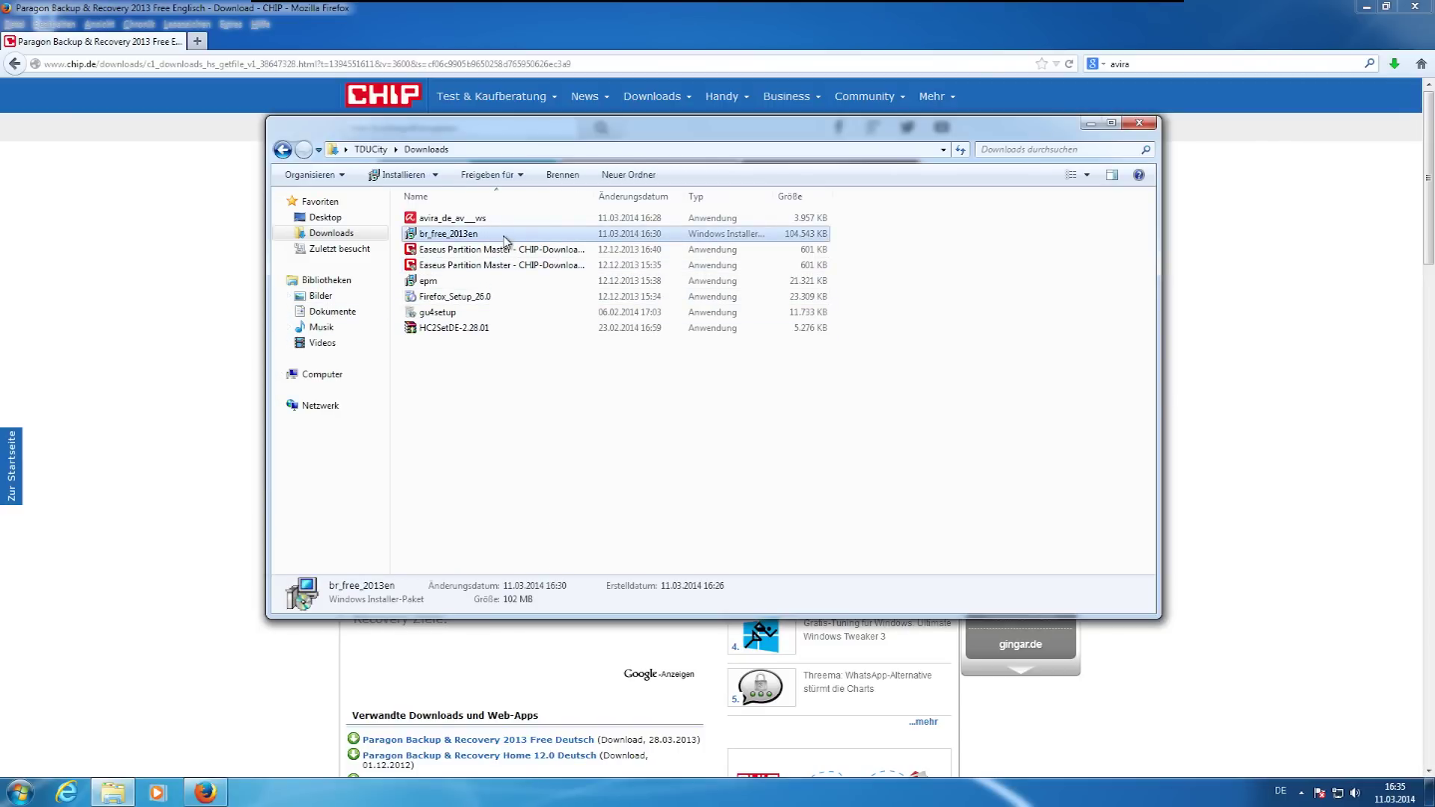
double_click(505, 238)
left_click(760, 402)
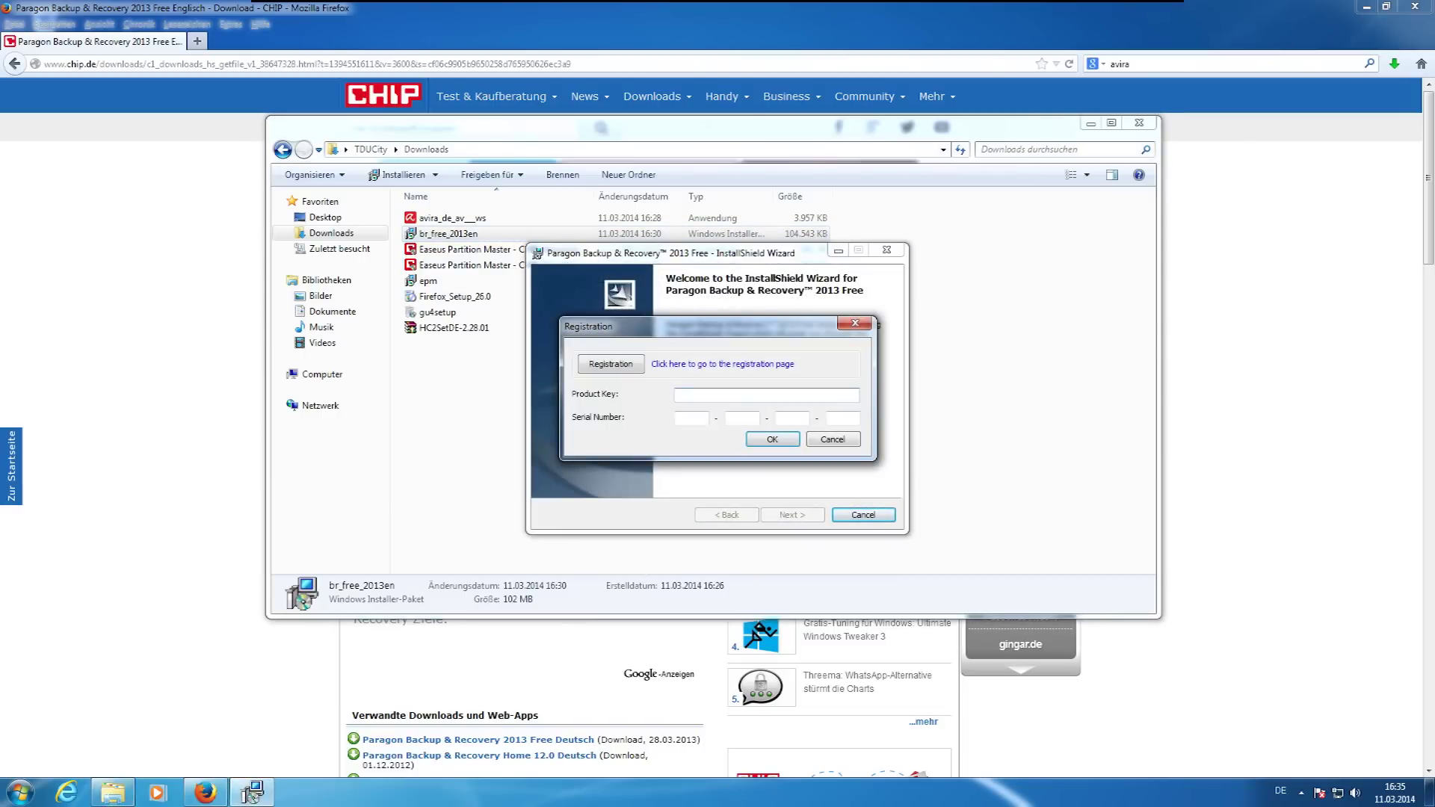
Open the product registration page from the installer and examine the form's name, email, country and language fields.
left_click(720, 364)
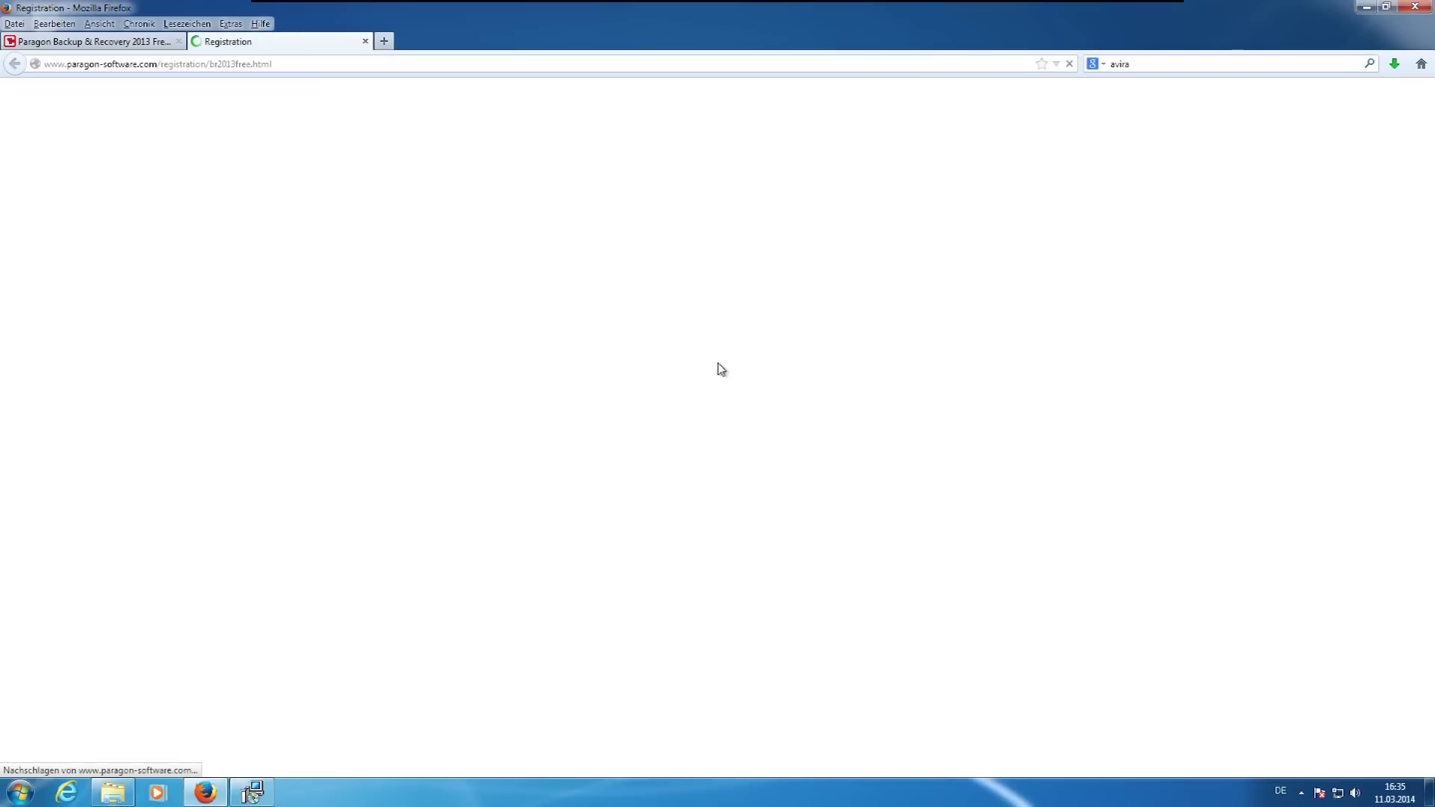
scroll(711, 401, "down", 2)
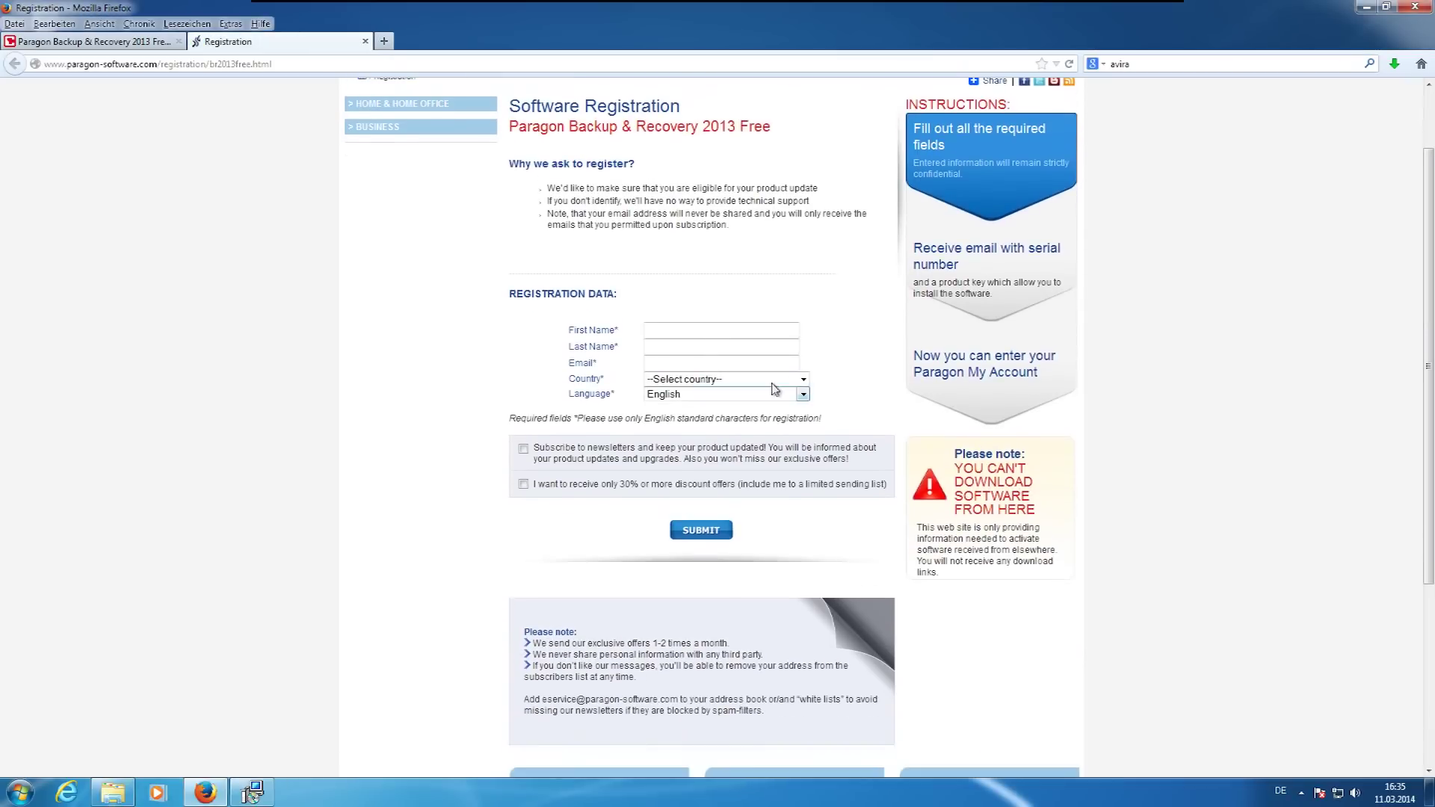
left_click(721, 347)
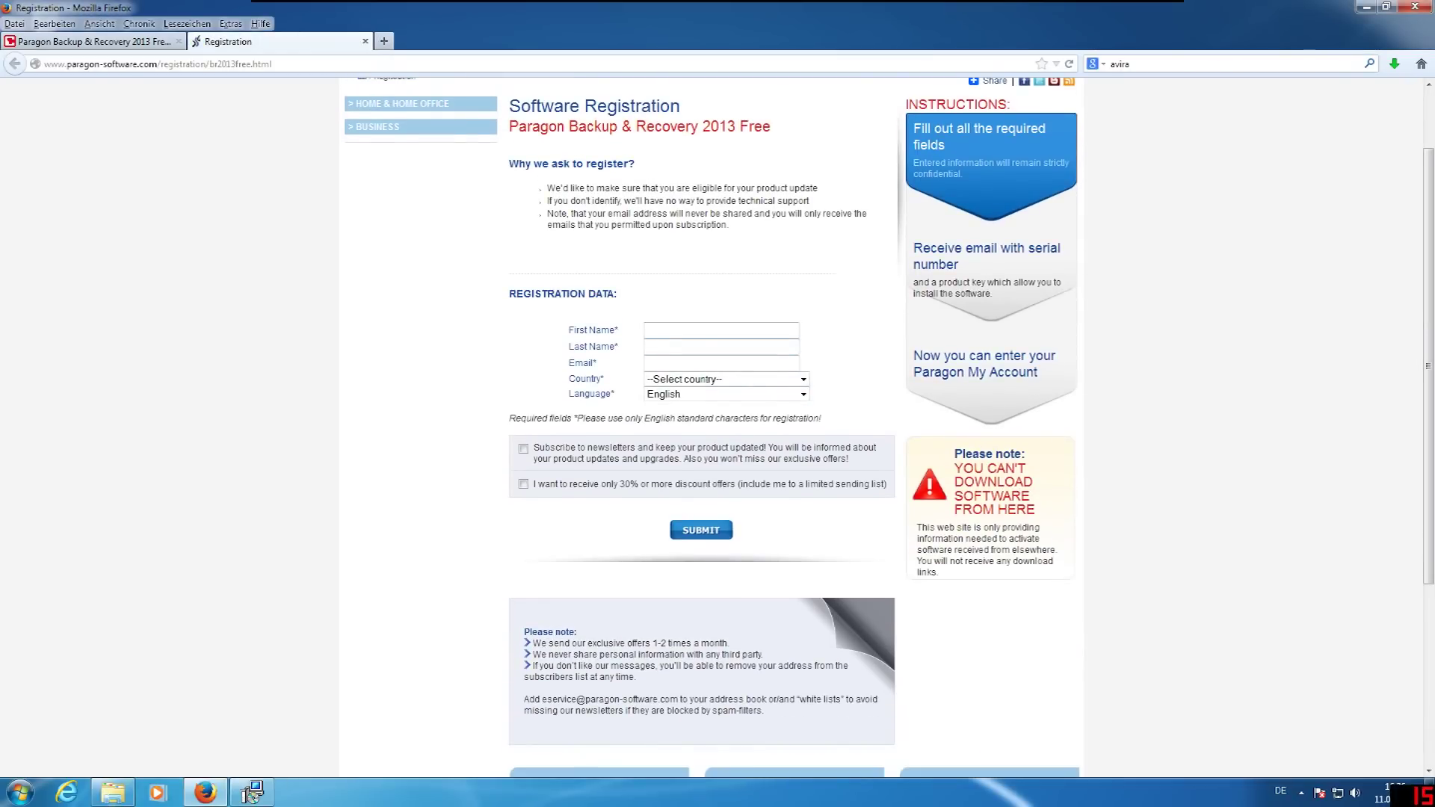
left_click(721, 363)
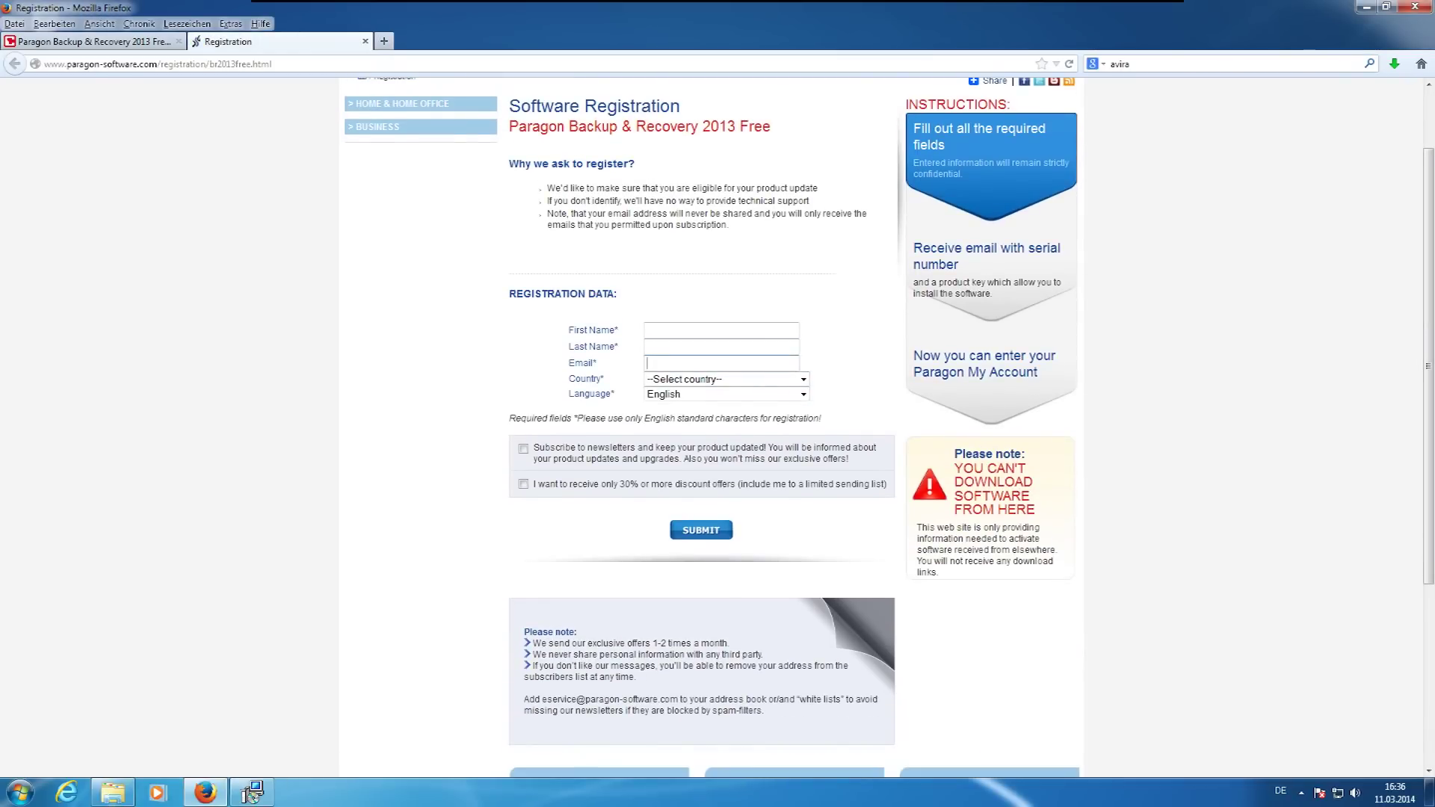
left_click(691, 363)
left_click(751, 396)
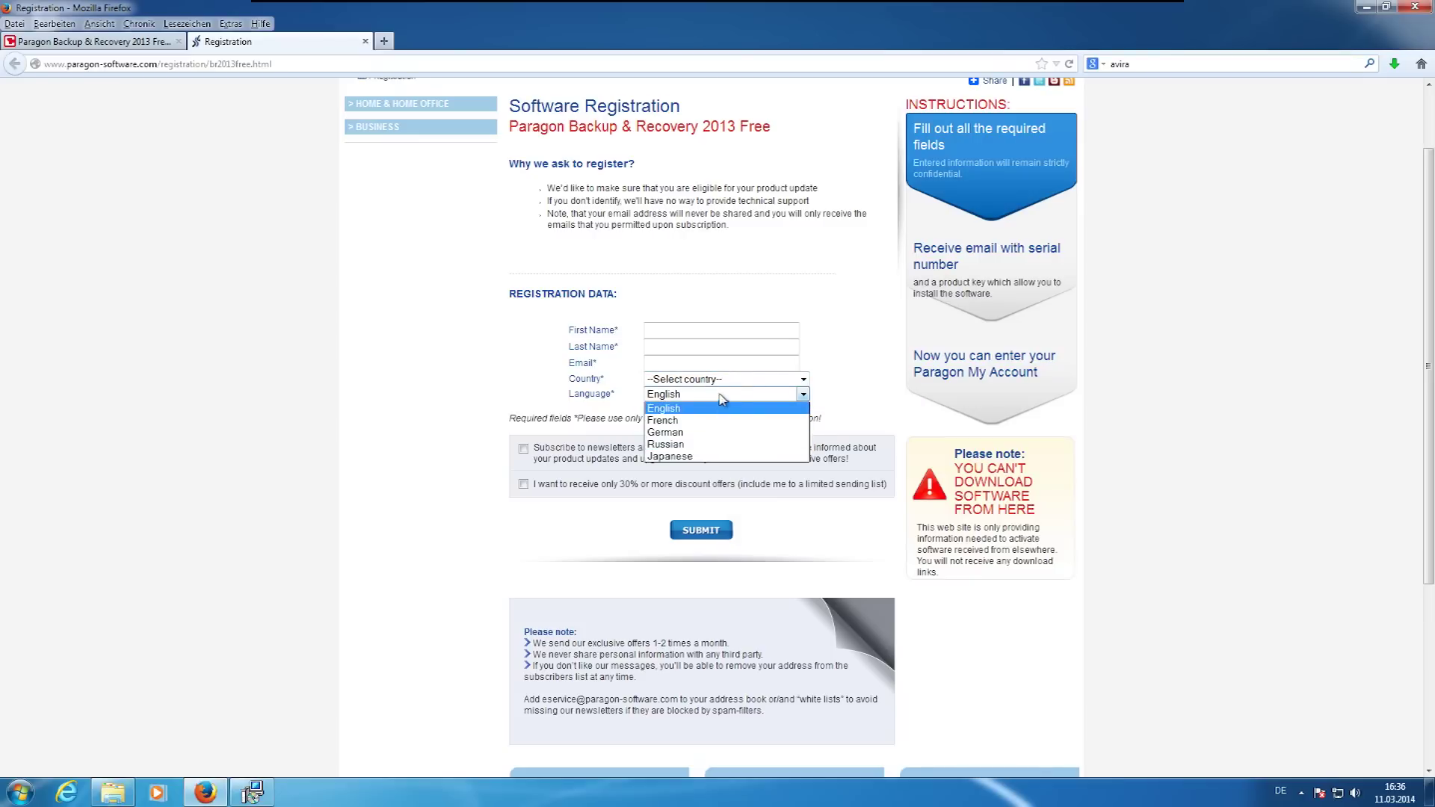
left_click(722, 400)
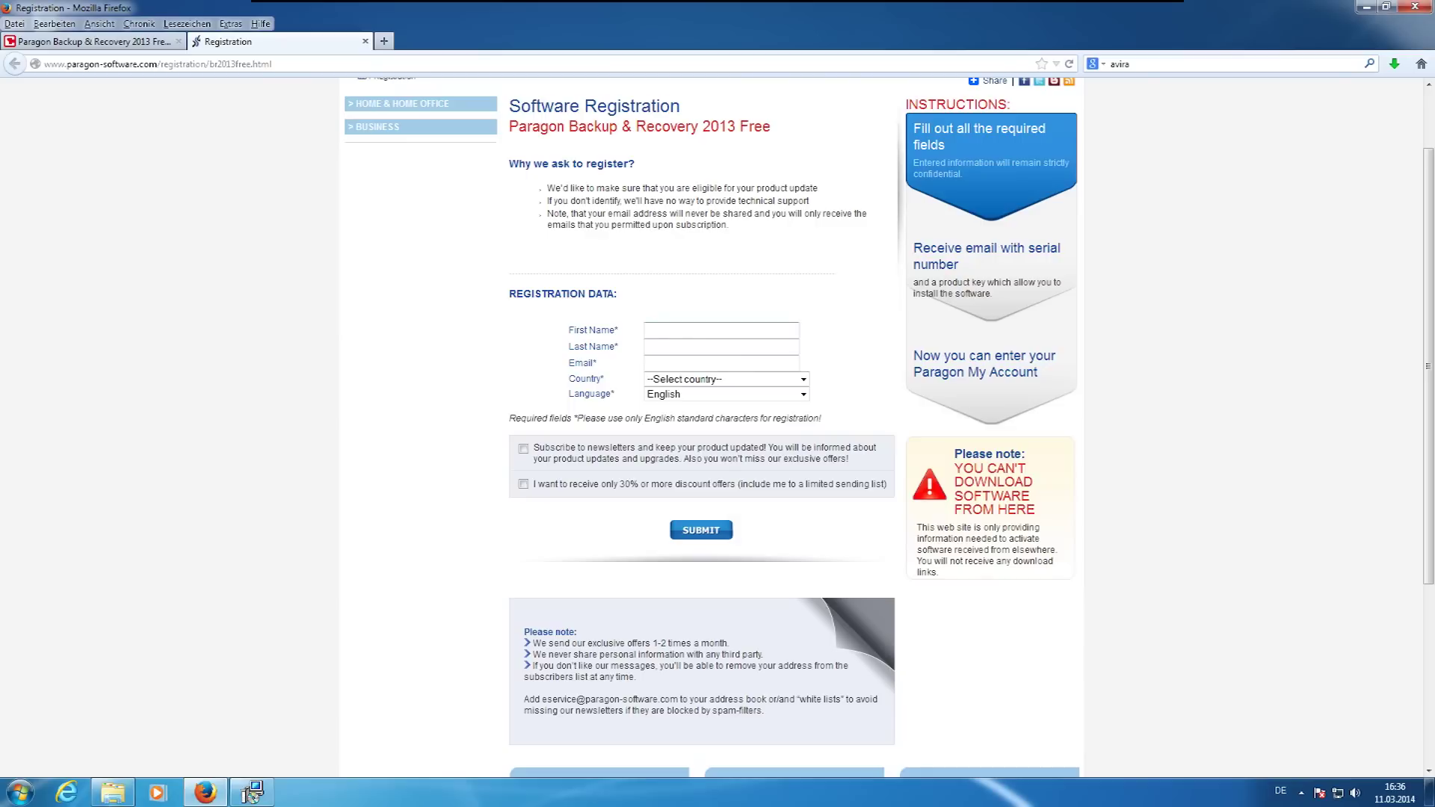
left_click(647, 346)
key("shift+Tab")
Return to the installer, confirm the registration with the product key and serial number, and accept the license agreement.
left_click(1366, 6)
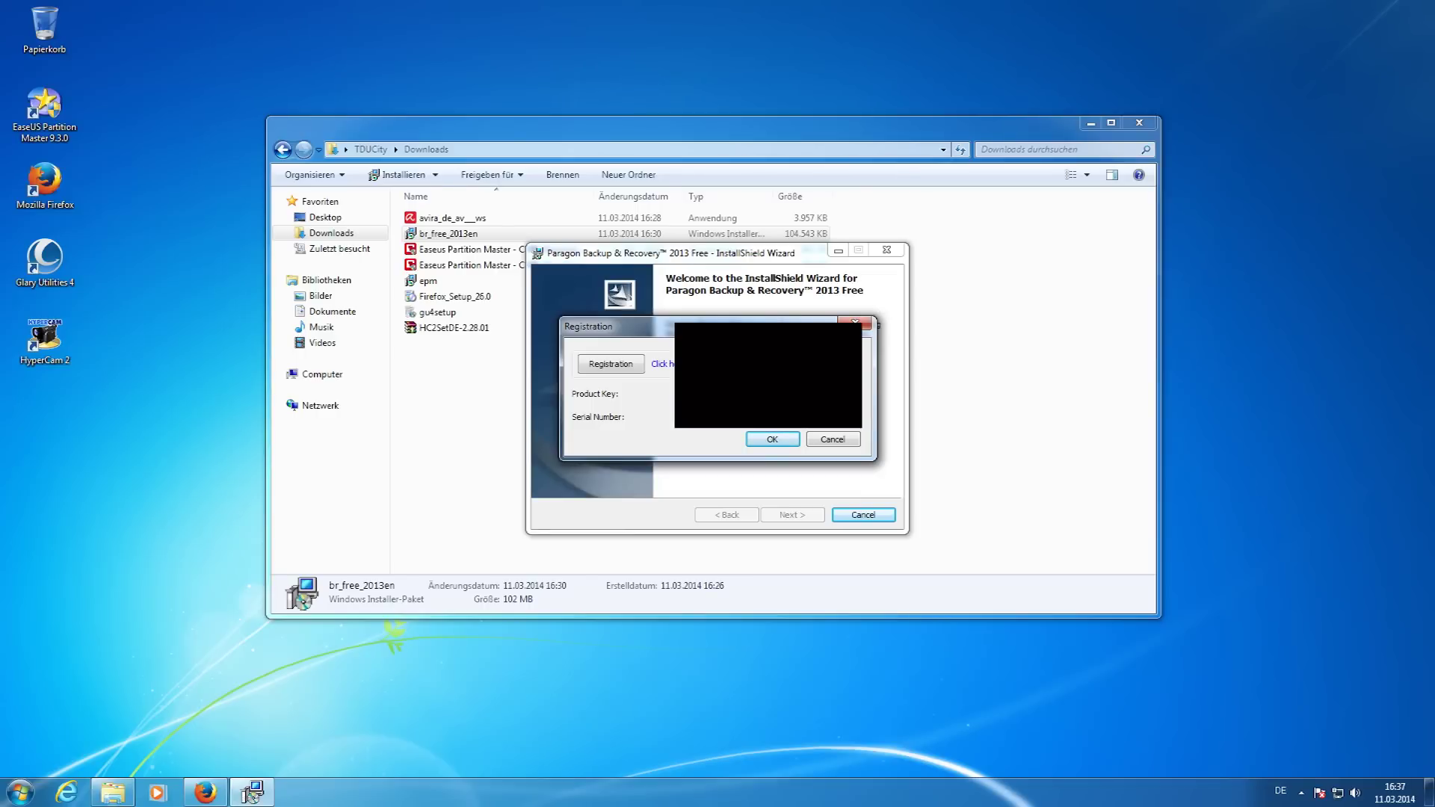
left_click(770, 439)
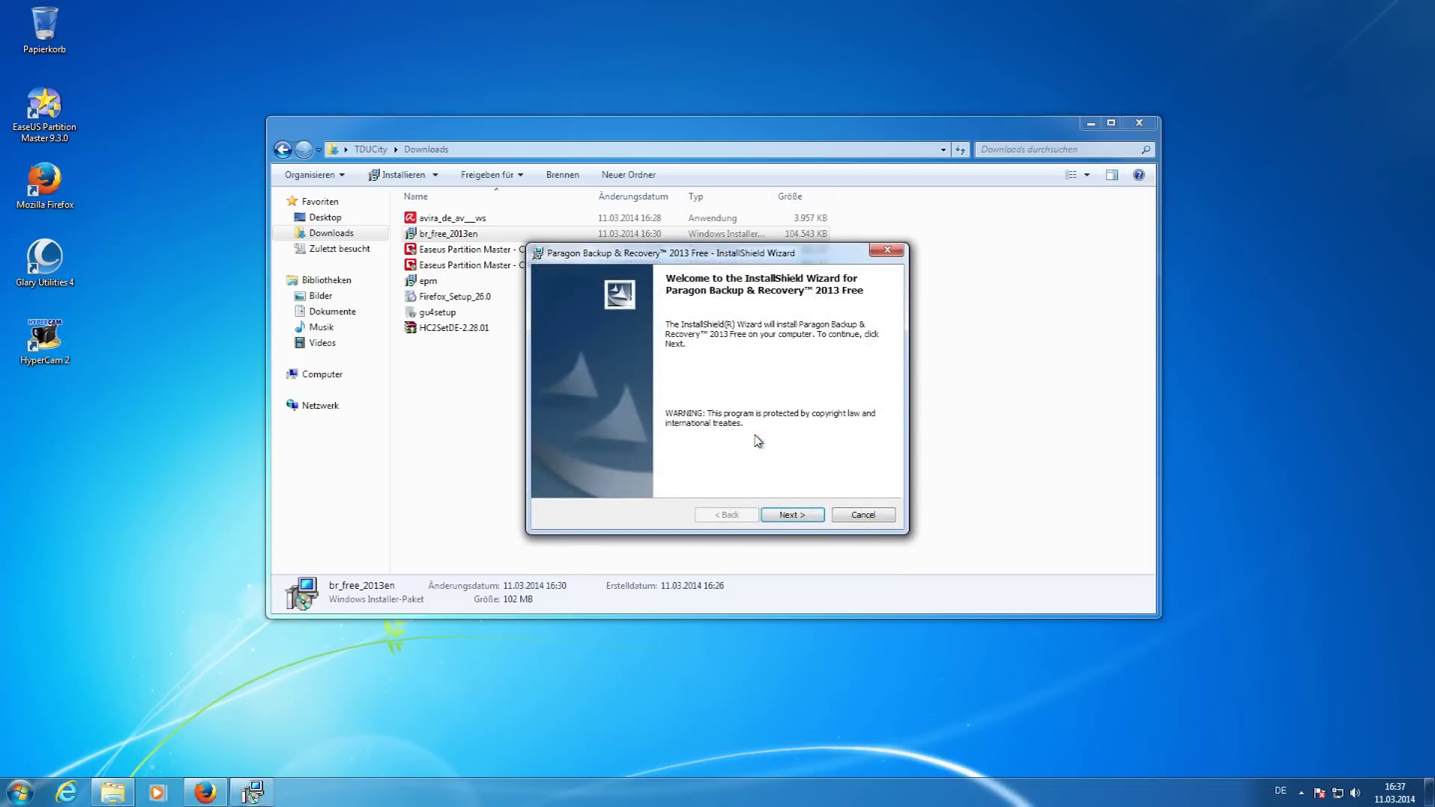
left_click(802, 516)
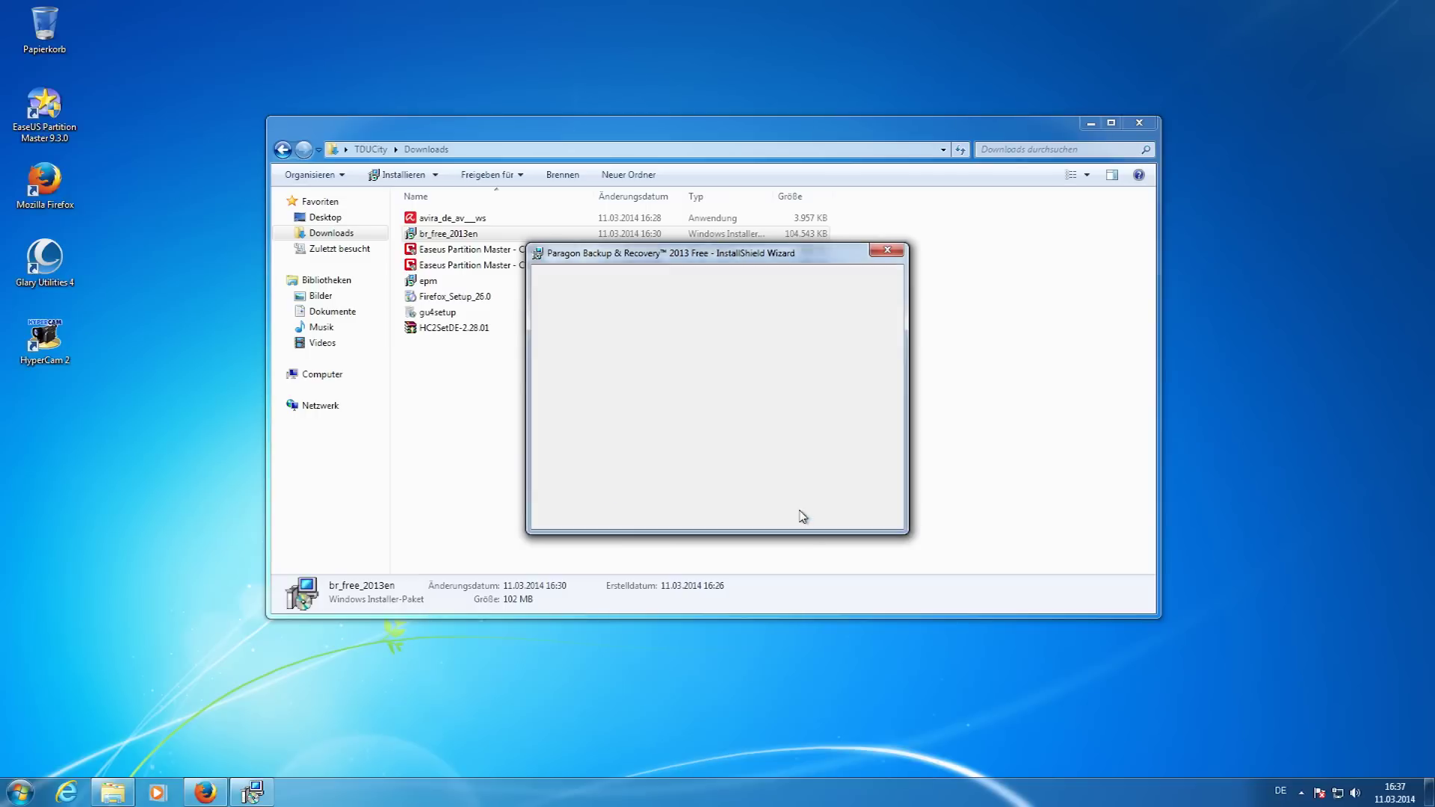
left_click(643, 461)
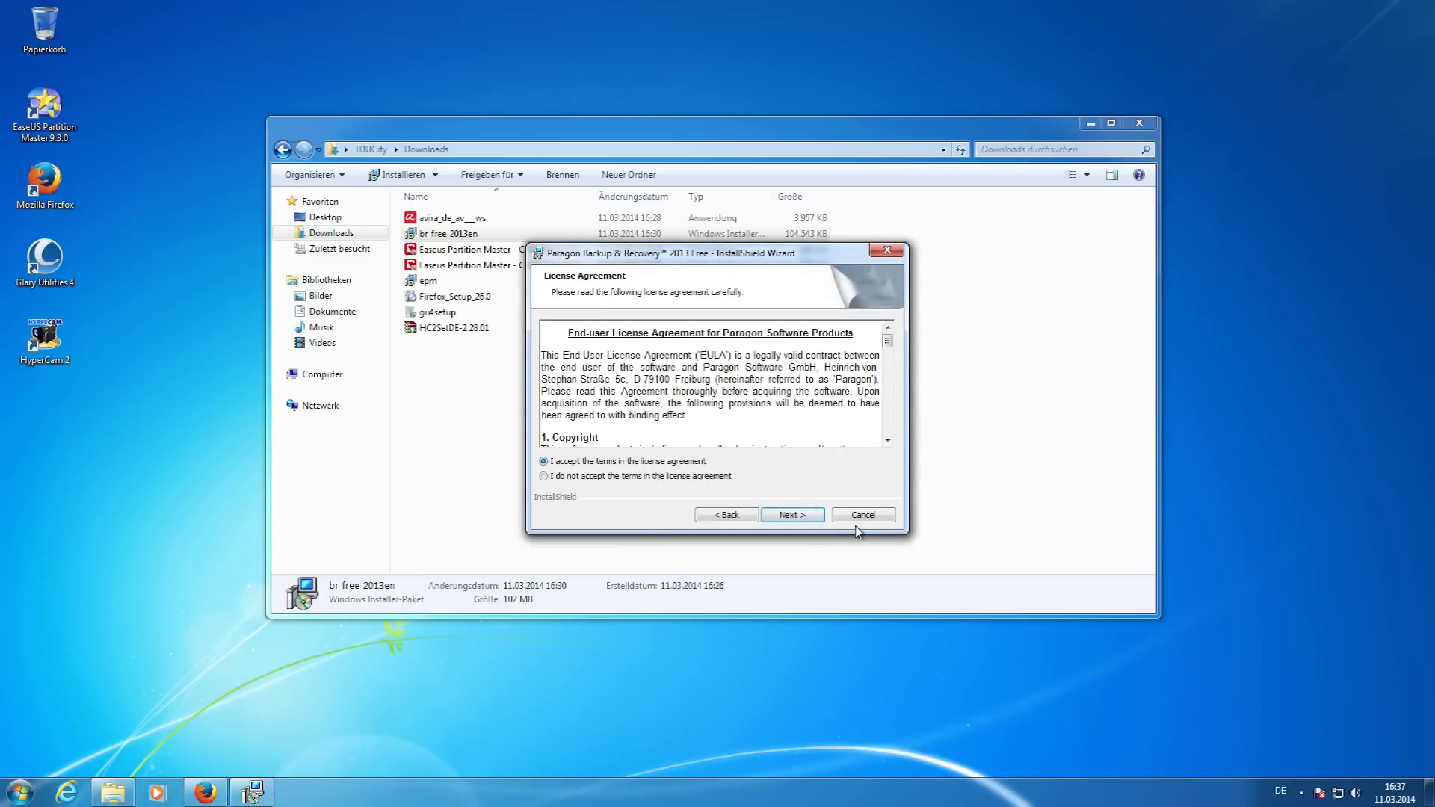
left_click(793, 515)
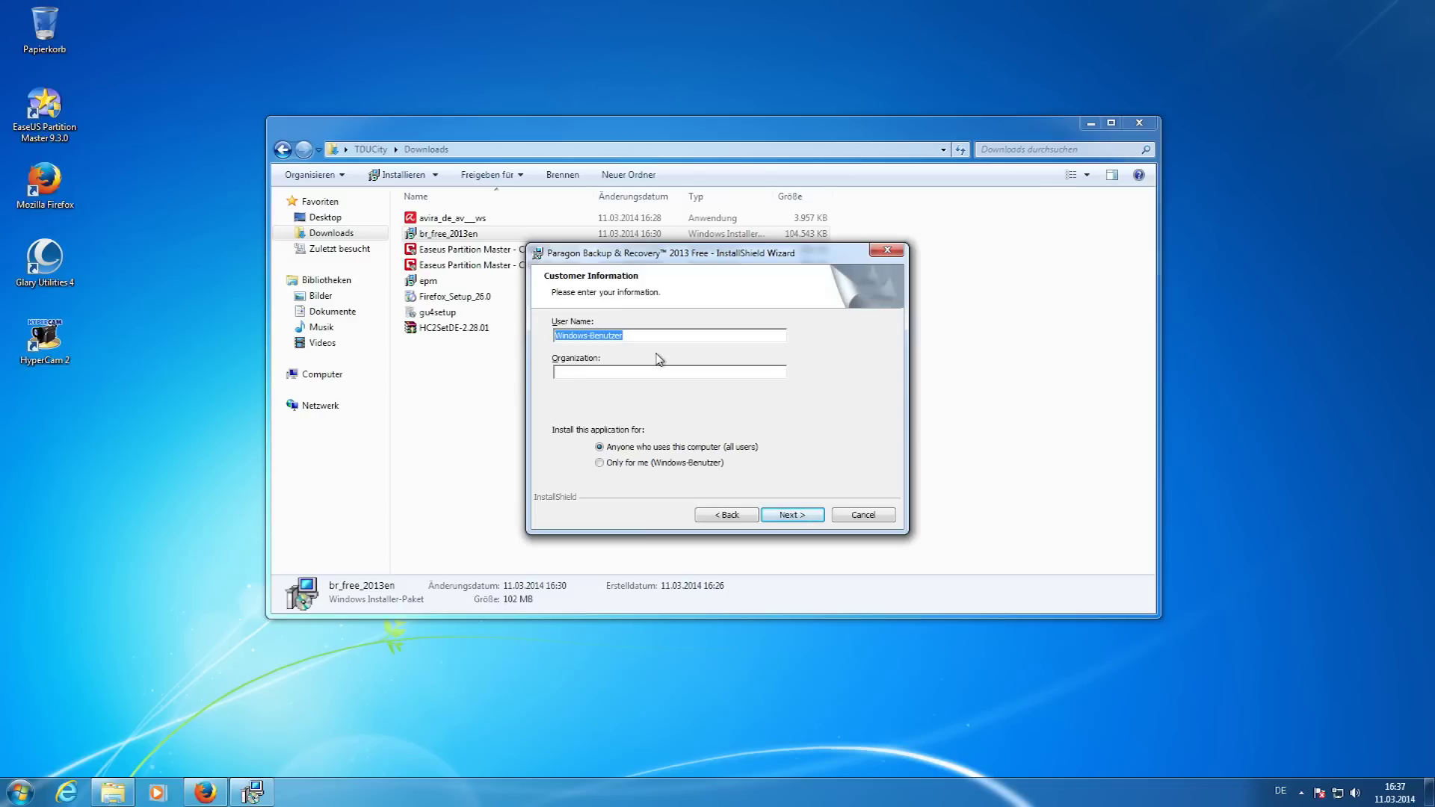
Clear the prefilled user name in the customer information, and keep the default feature selection after checking the HotCore Driver's install options.
key("BackSpace")
left_click(803, 525)
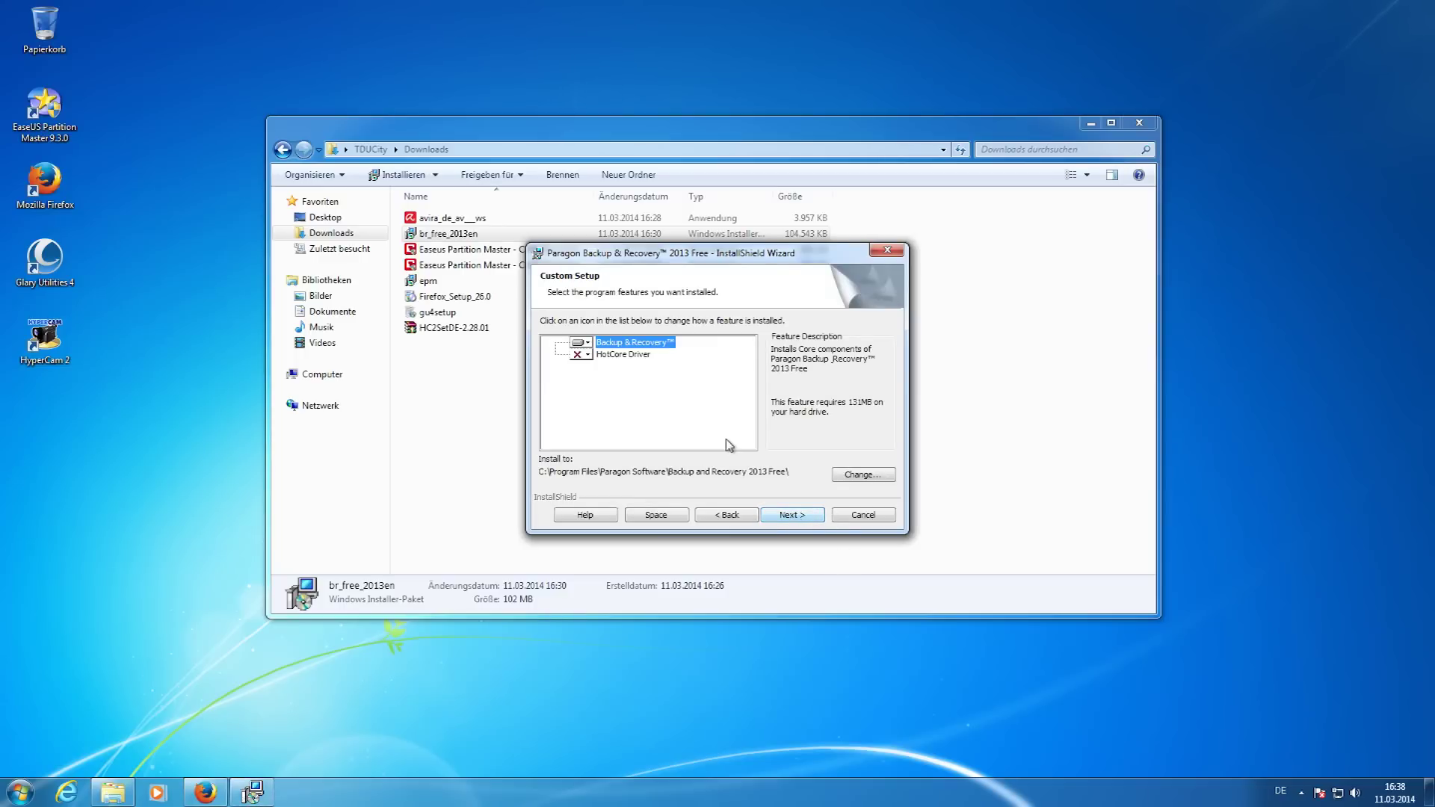
left_click(623, 356)
left_click(587, 356)
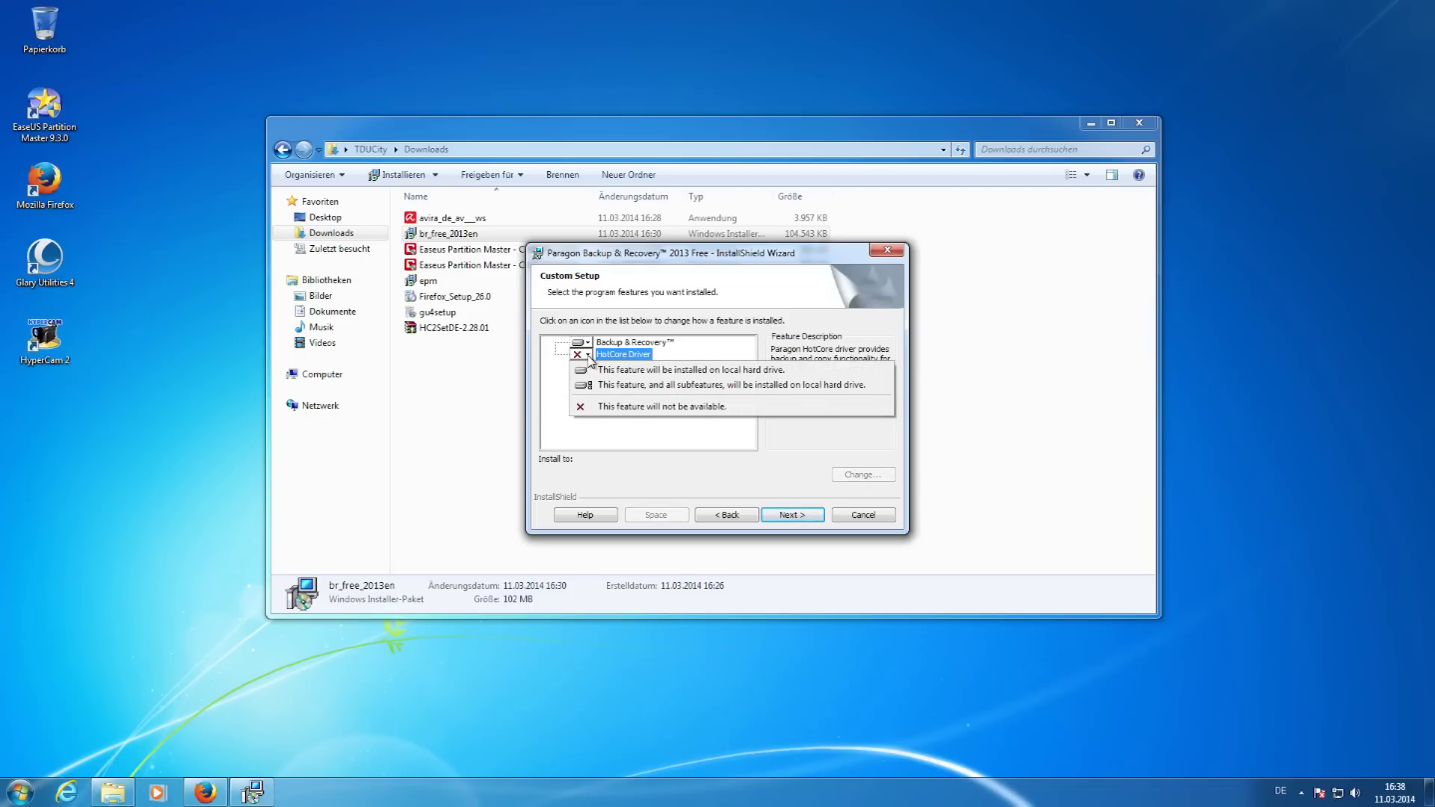
left_click(590, 360)
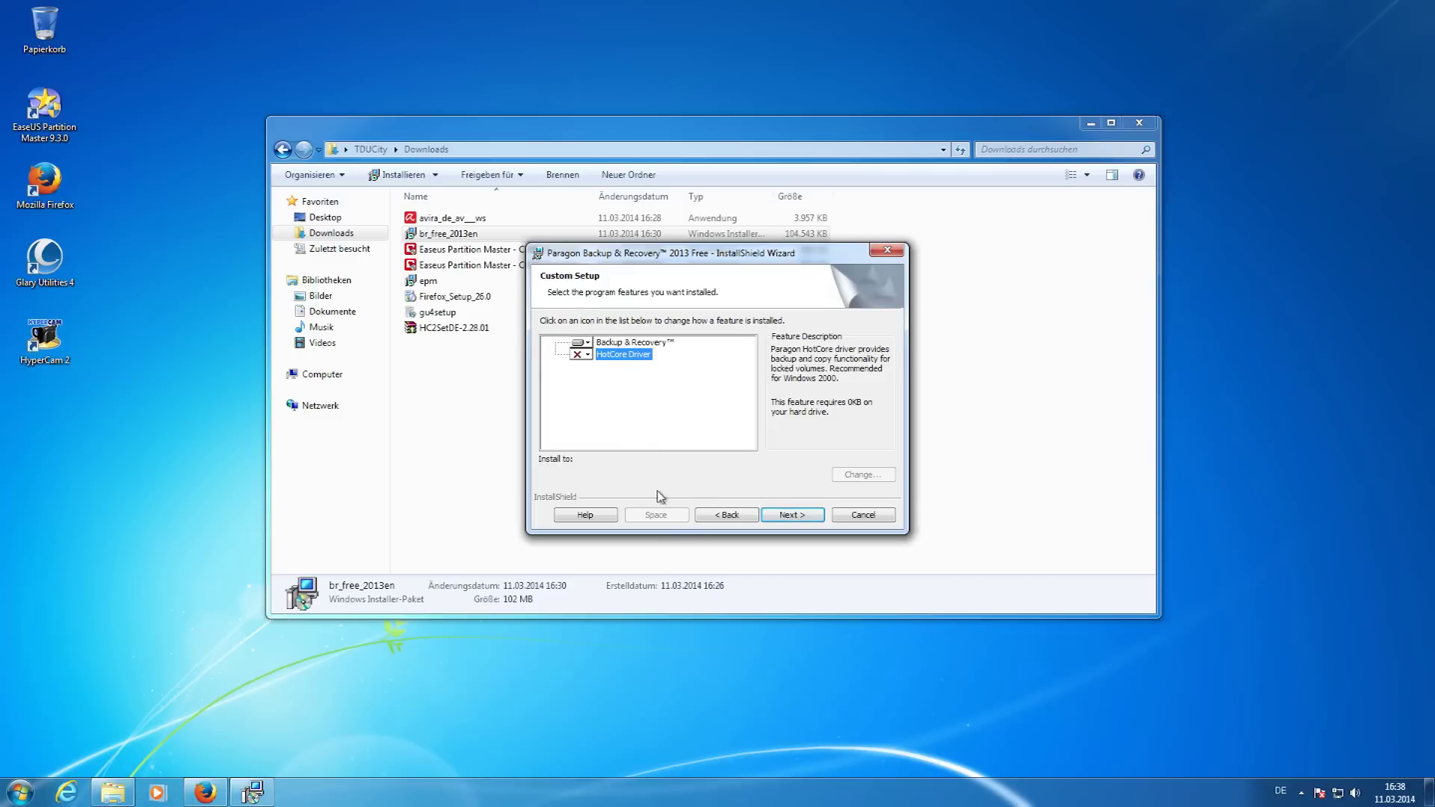
left_click(791, 515)
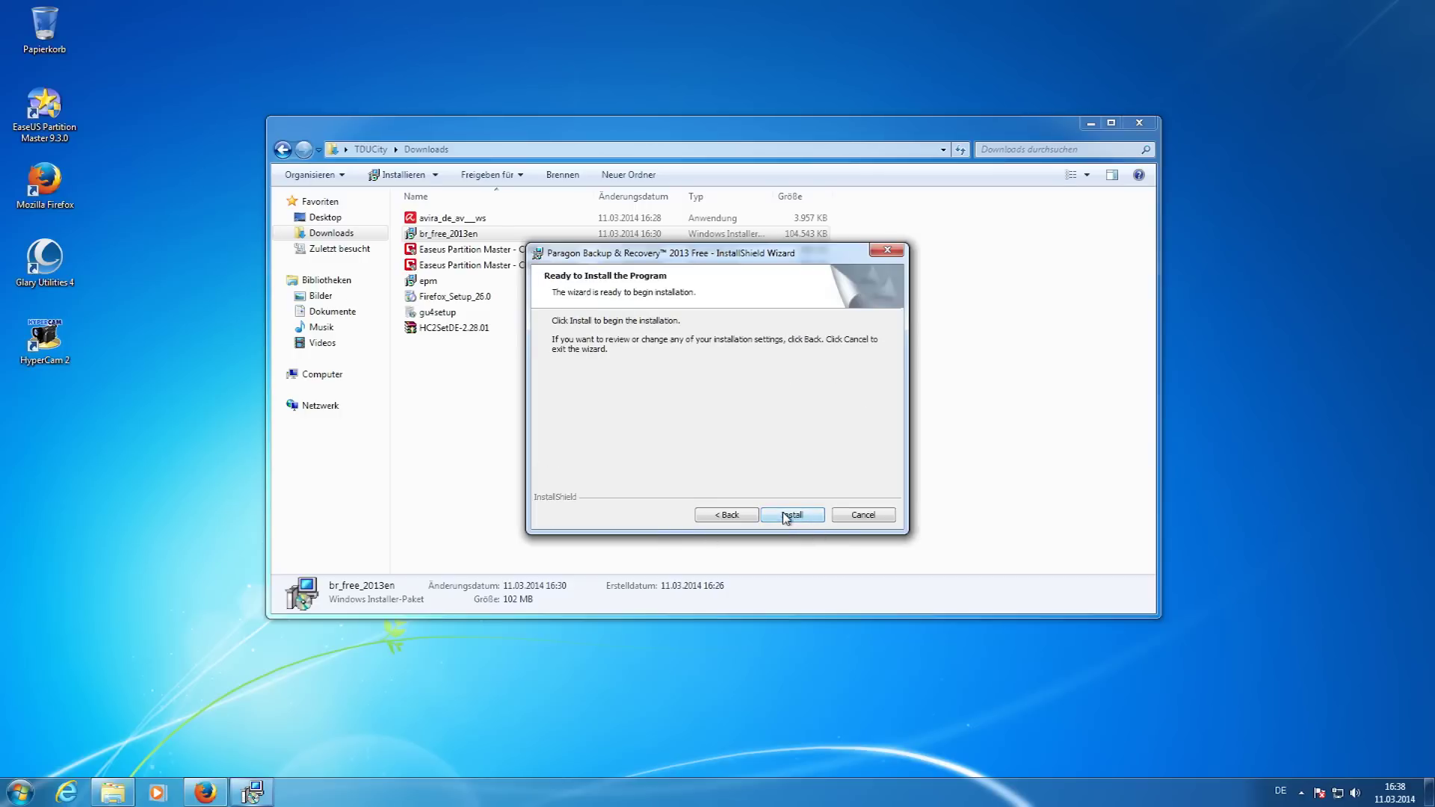
Install the program including the Paragon device drivers, always trusting software from Paragon Software GmbH, and finish the wizard.
left_click(788, 515)
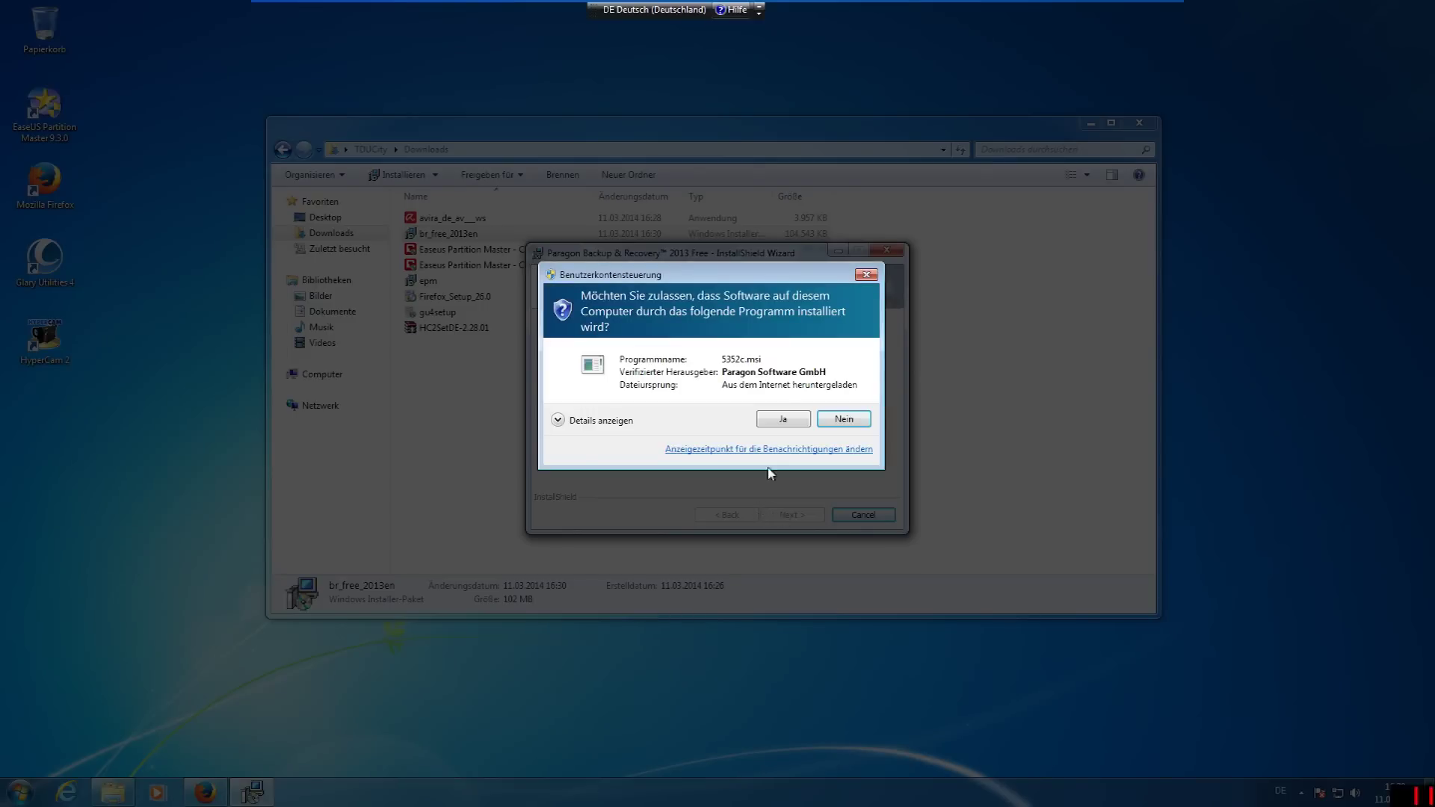
left_click(794, 421)
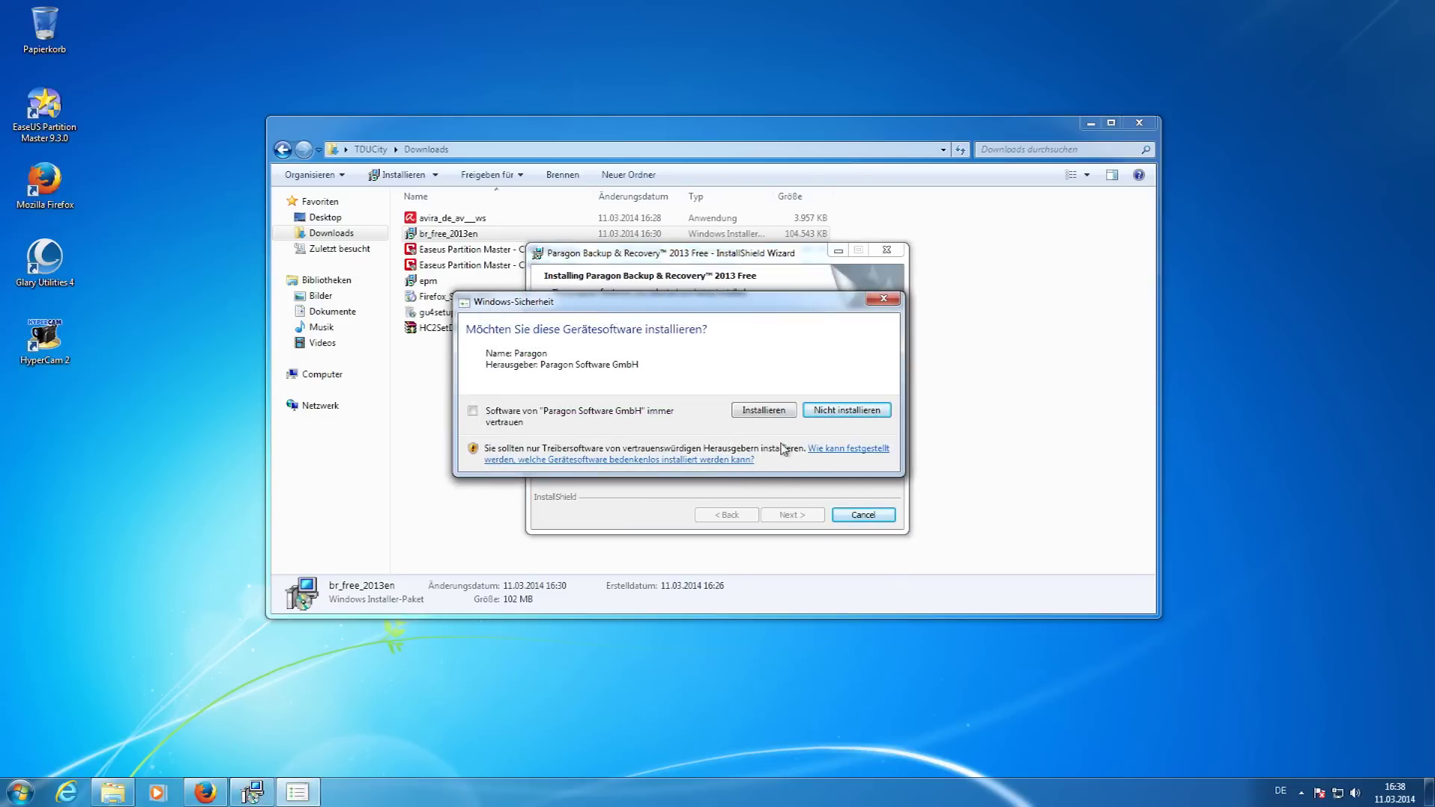
left_click(763, 411)
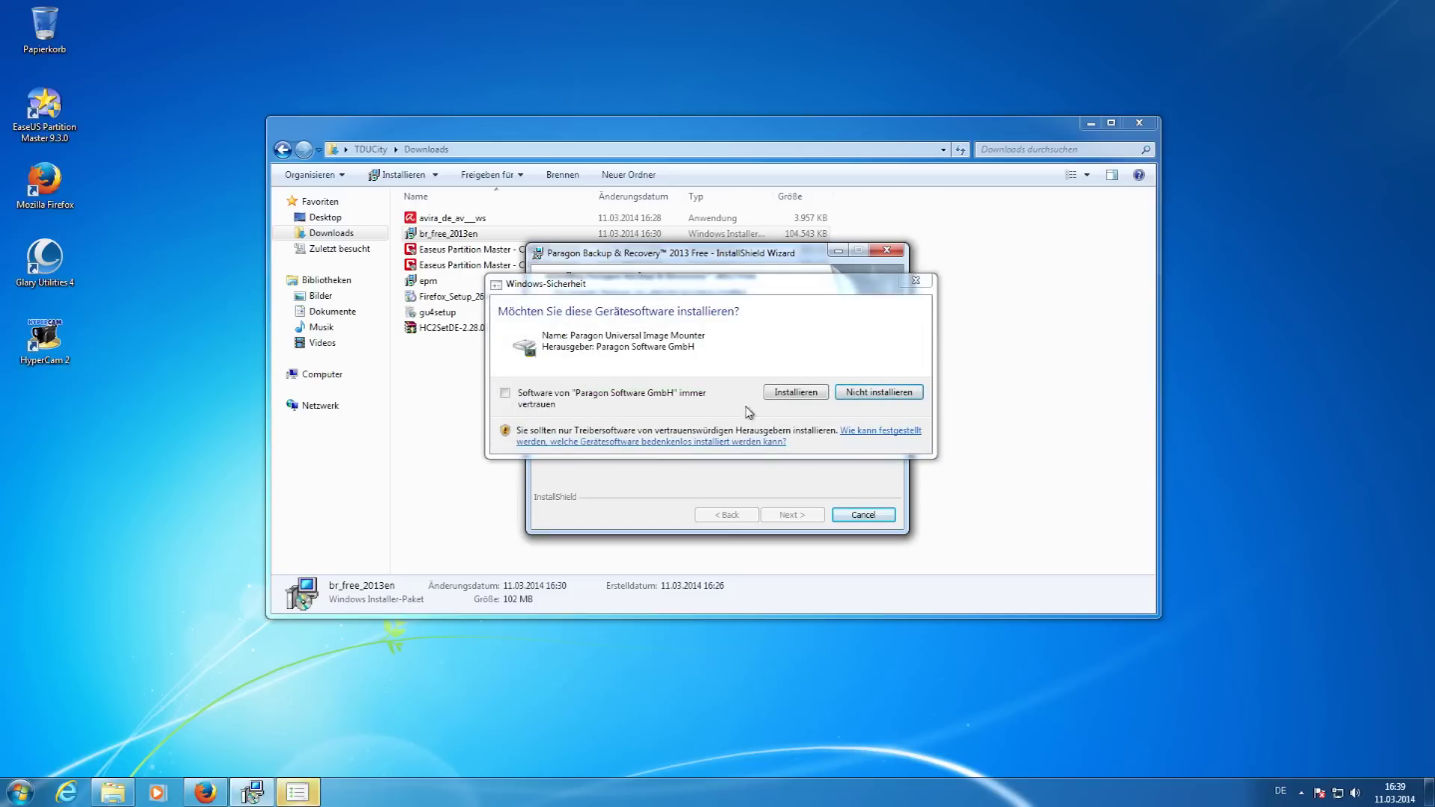
left_click(520, 393)
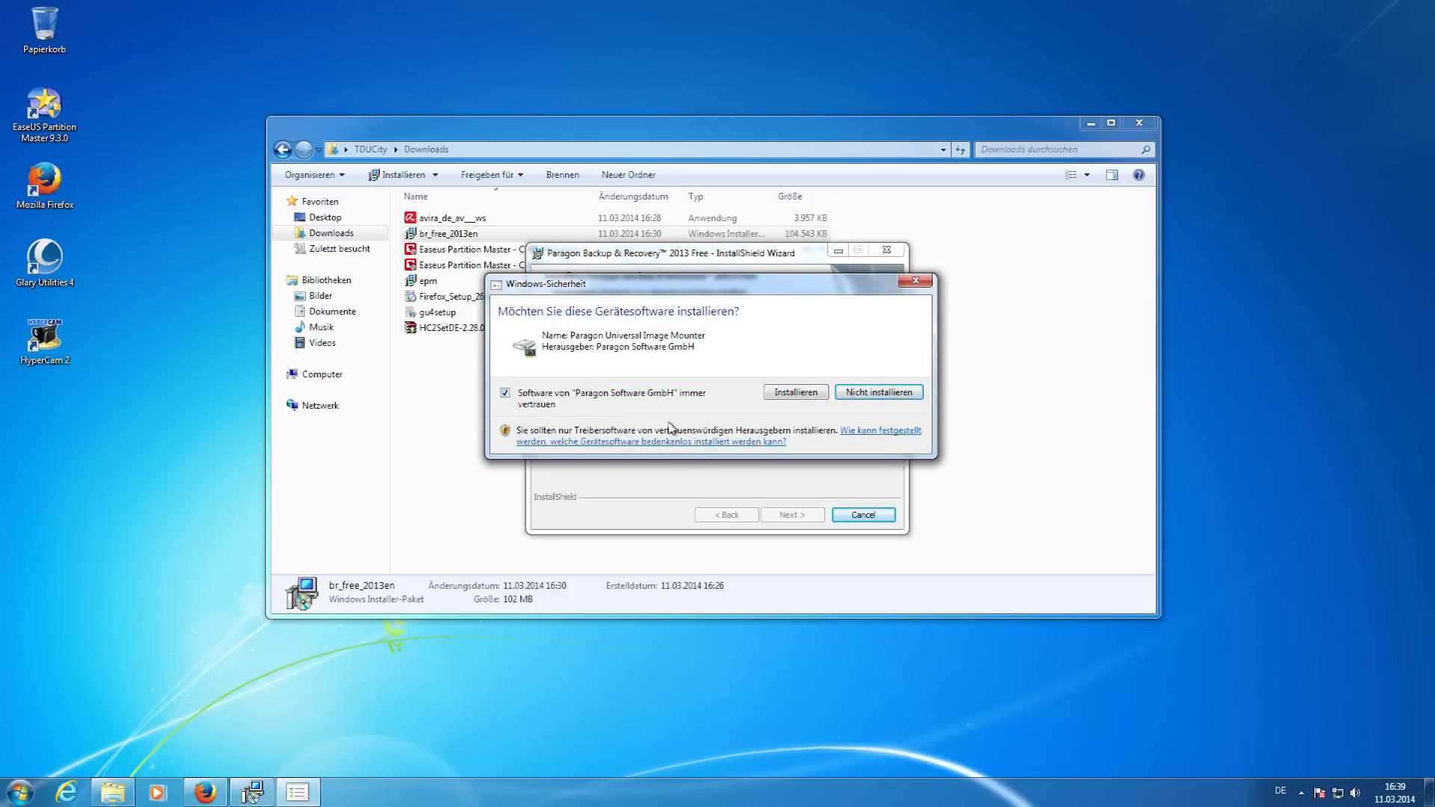
left_click(805, 393)
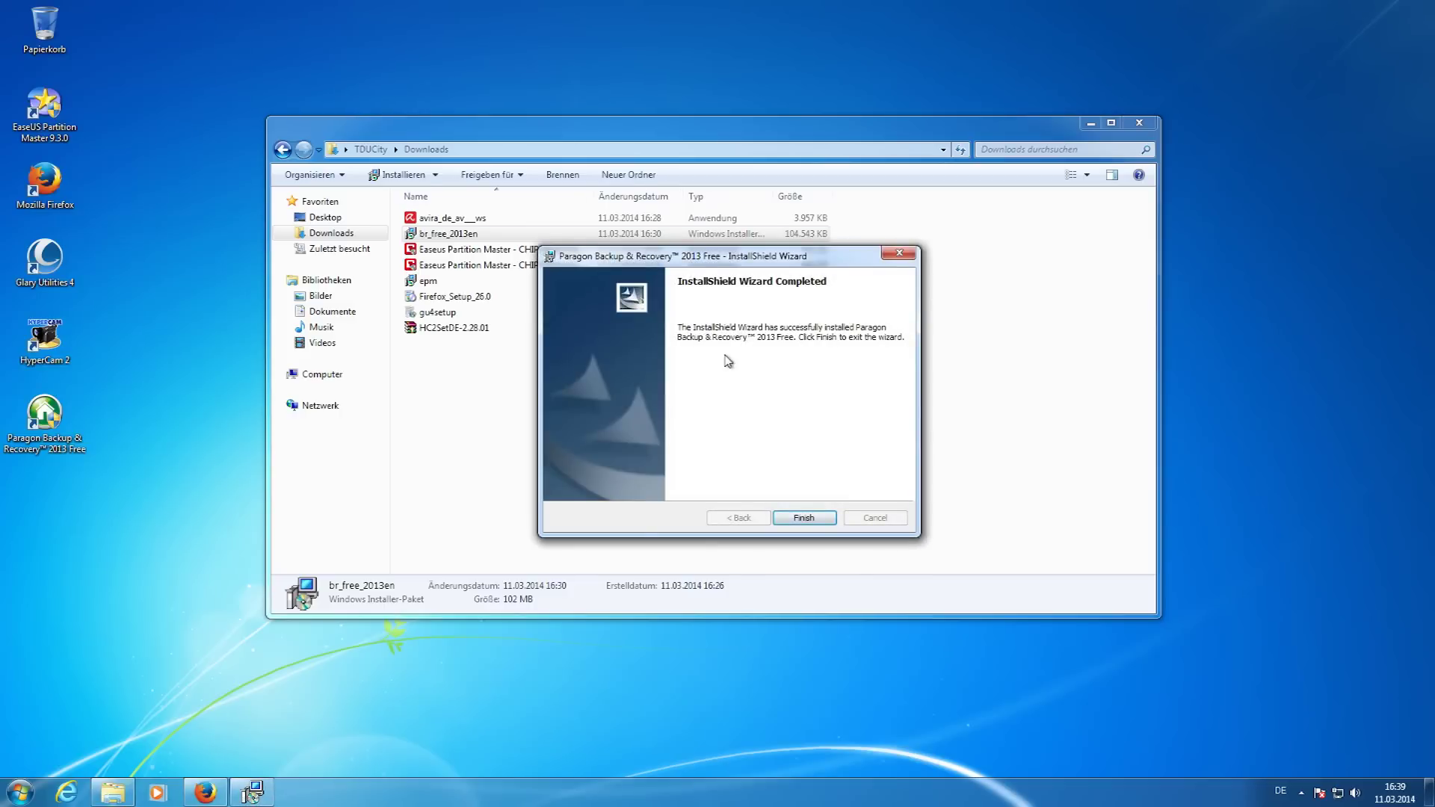
left_click(804, 519)
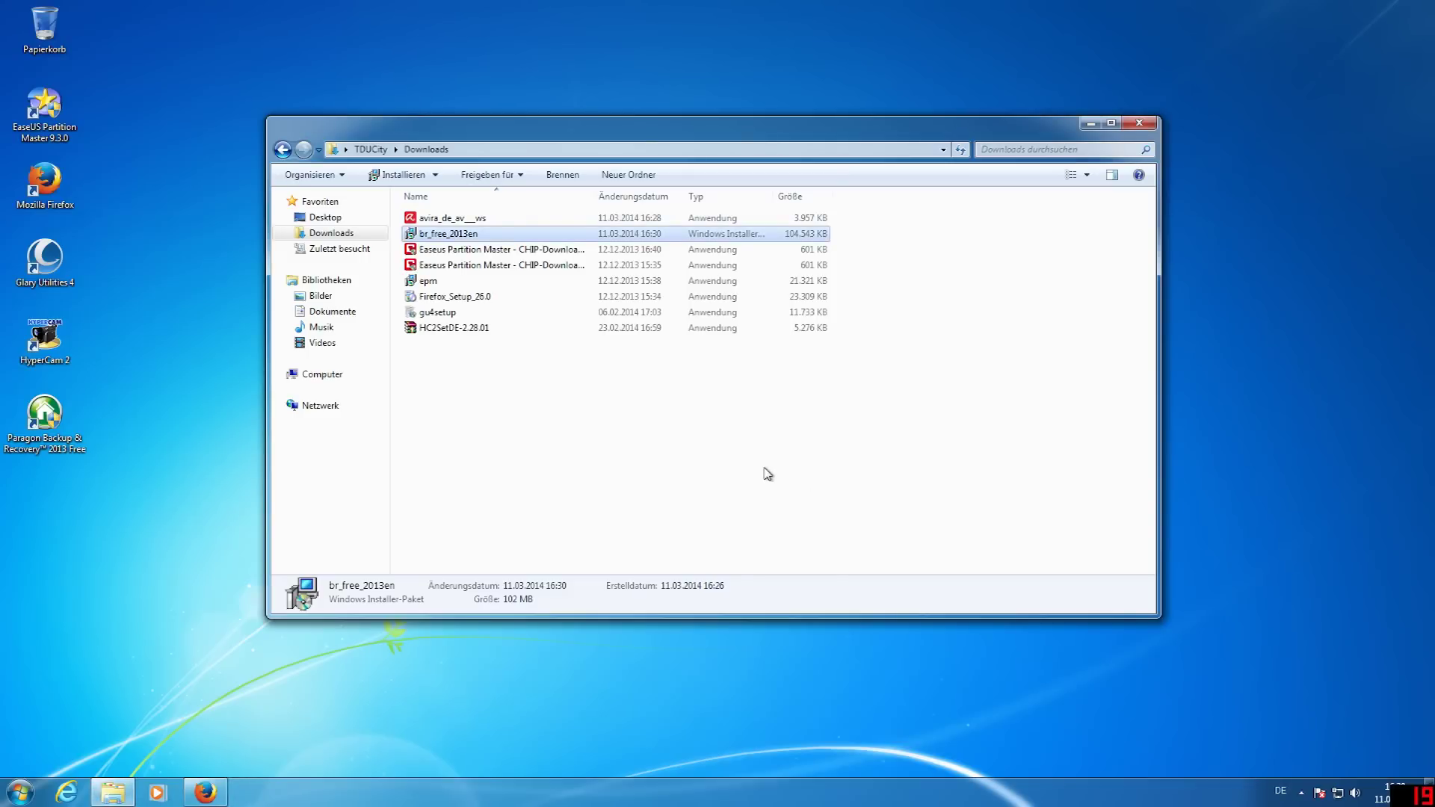
Launch Paragon Backup & Recovery 2013 Free from the desktop and allow it to make changes to the computer.
left_click(763, 469)
left_click(148, 507)
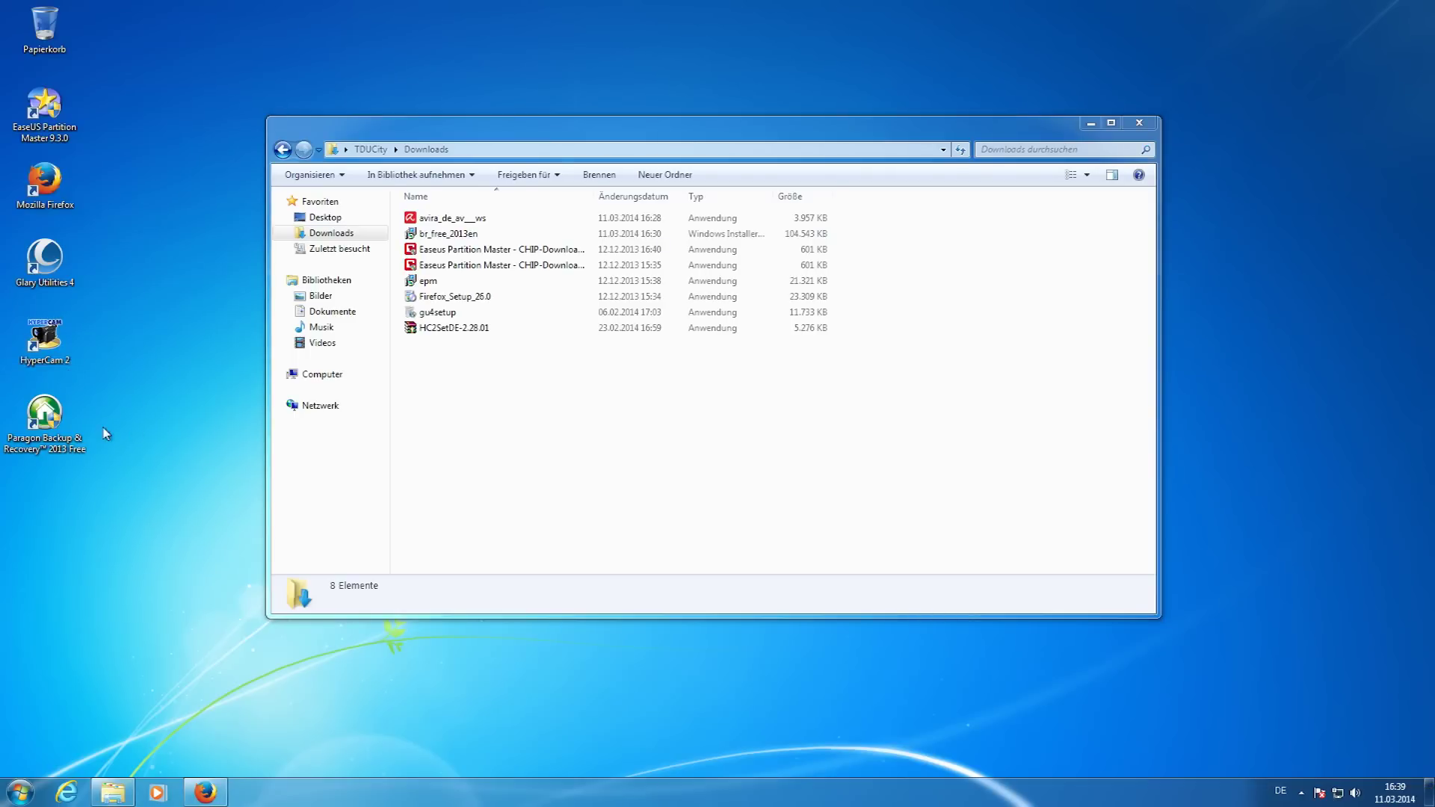
double_click(63, 437)
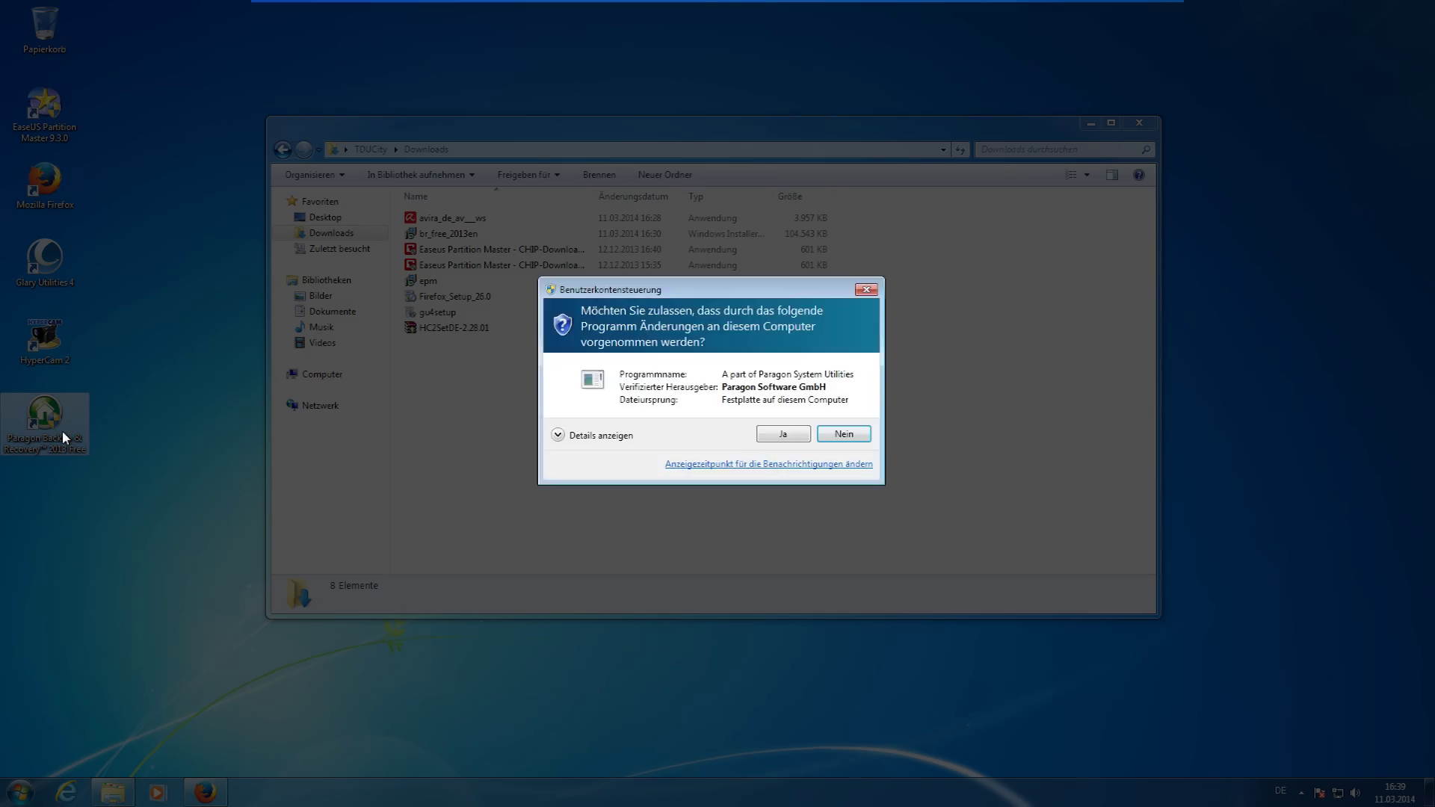
left_click(784, 435)
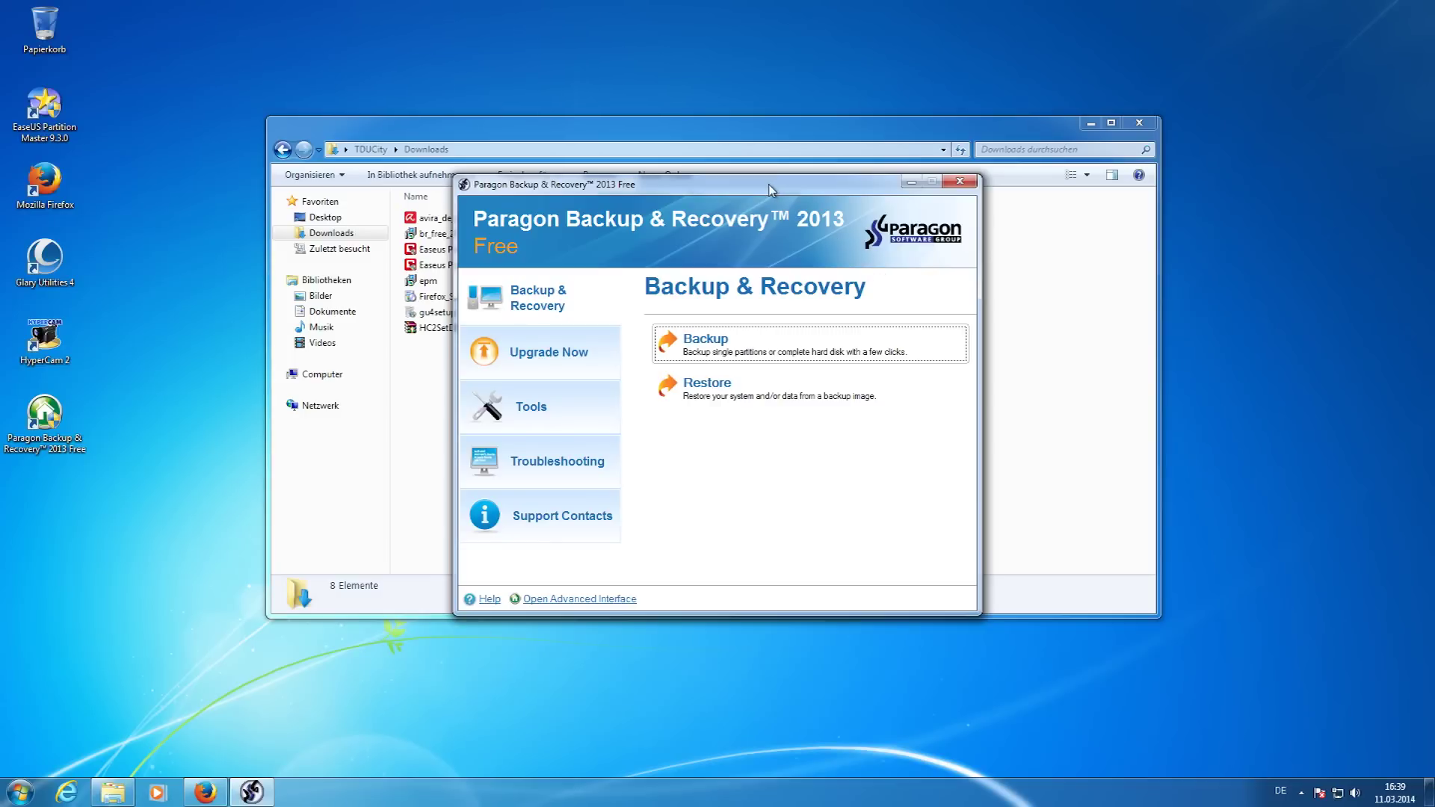
Move the program window slightly upward and look at the Upgrade Now and Tools sections.
left_click_drag(757, 192, 763, 166)
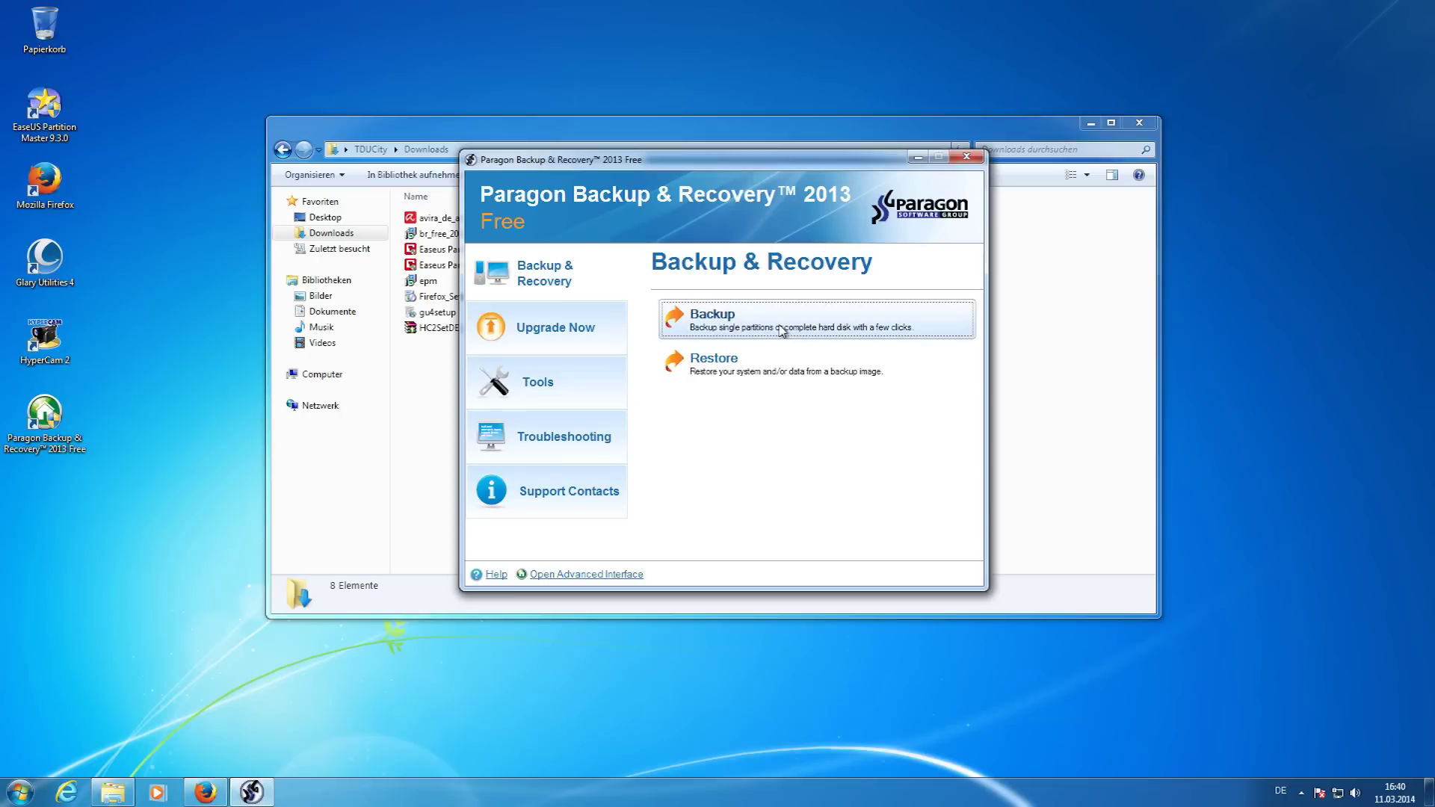
left_click(549, 345)
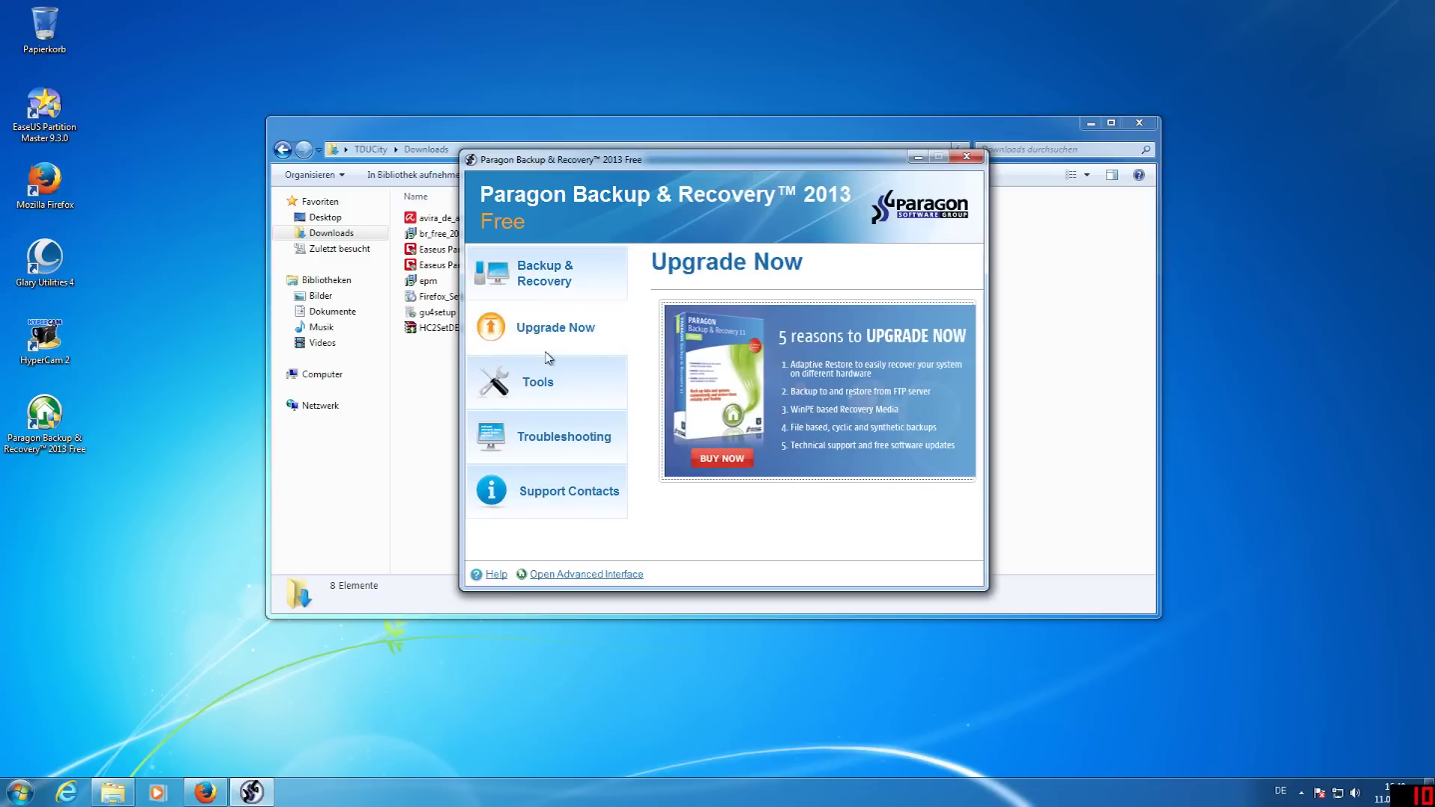
left_click(555, 381)
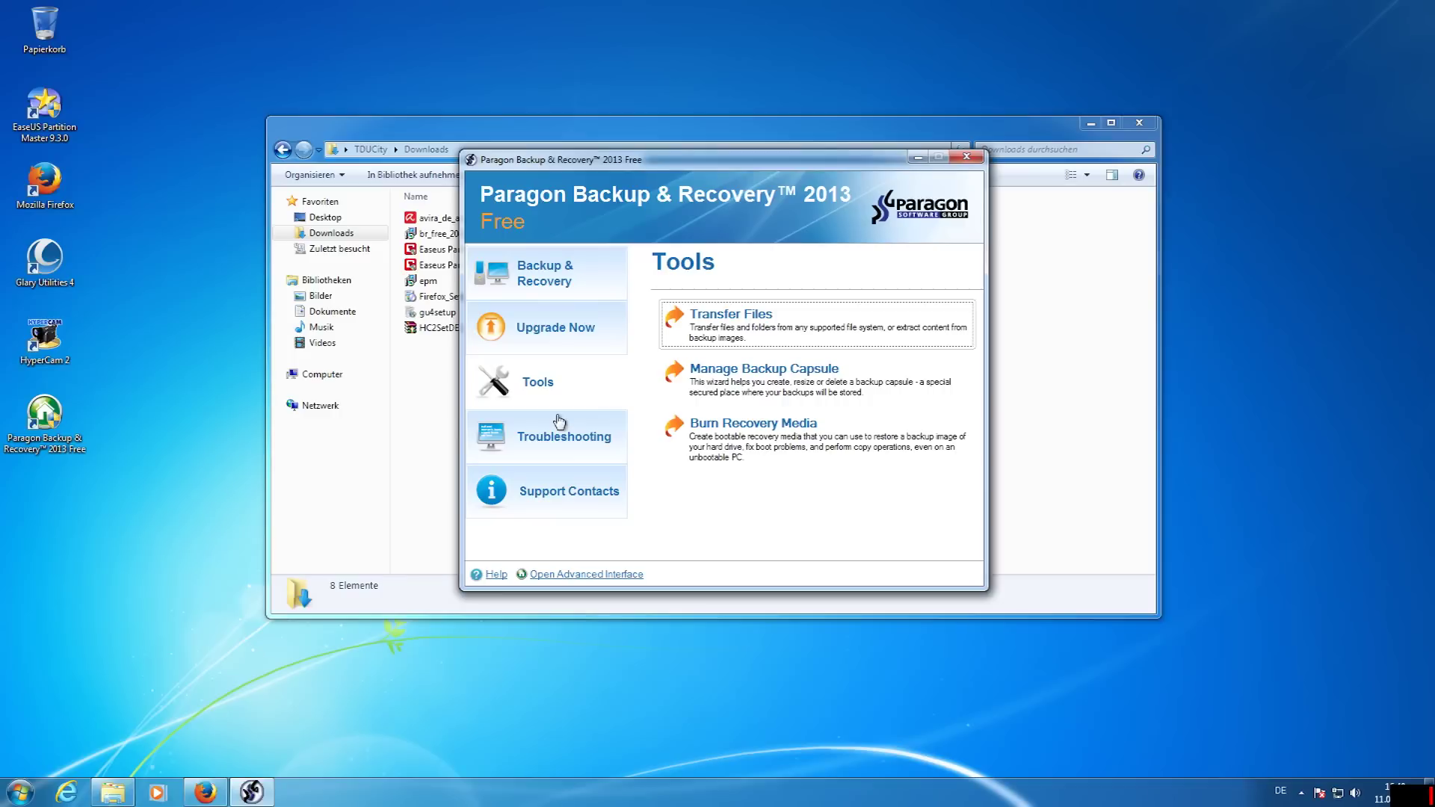
Look at the Backup & Recovery section, then open the Recovery Media Builder to review the recovery media types and cancel it.
left_click(542, 279)
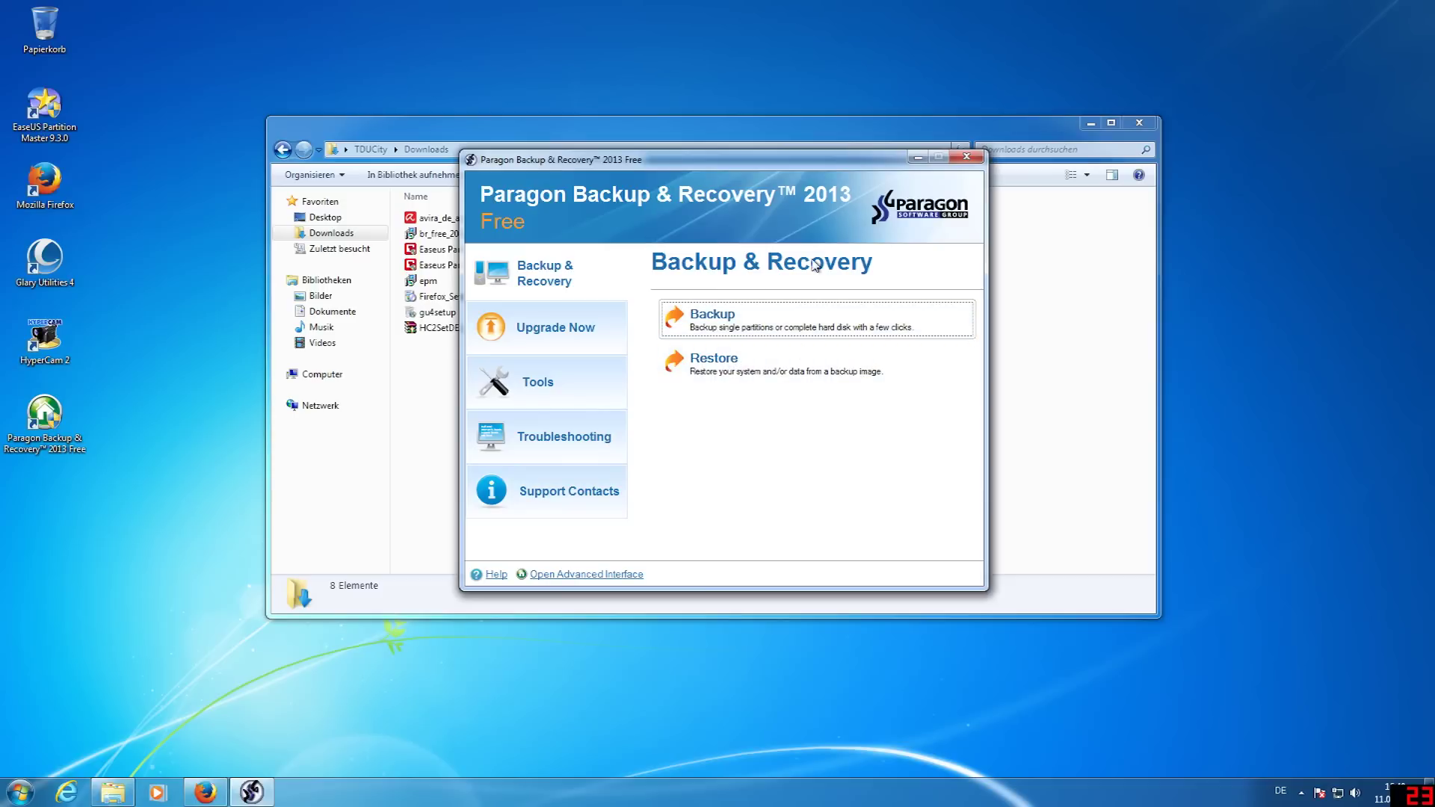
left_click_drag(786, 165, 806, 176)
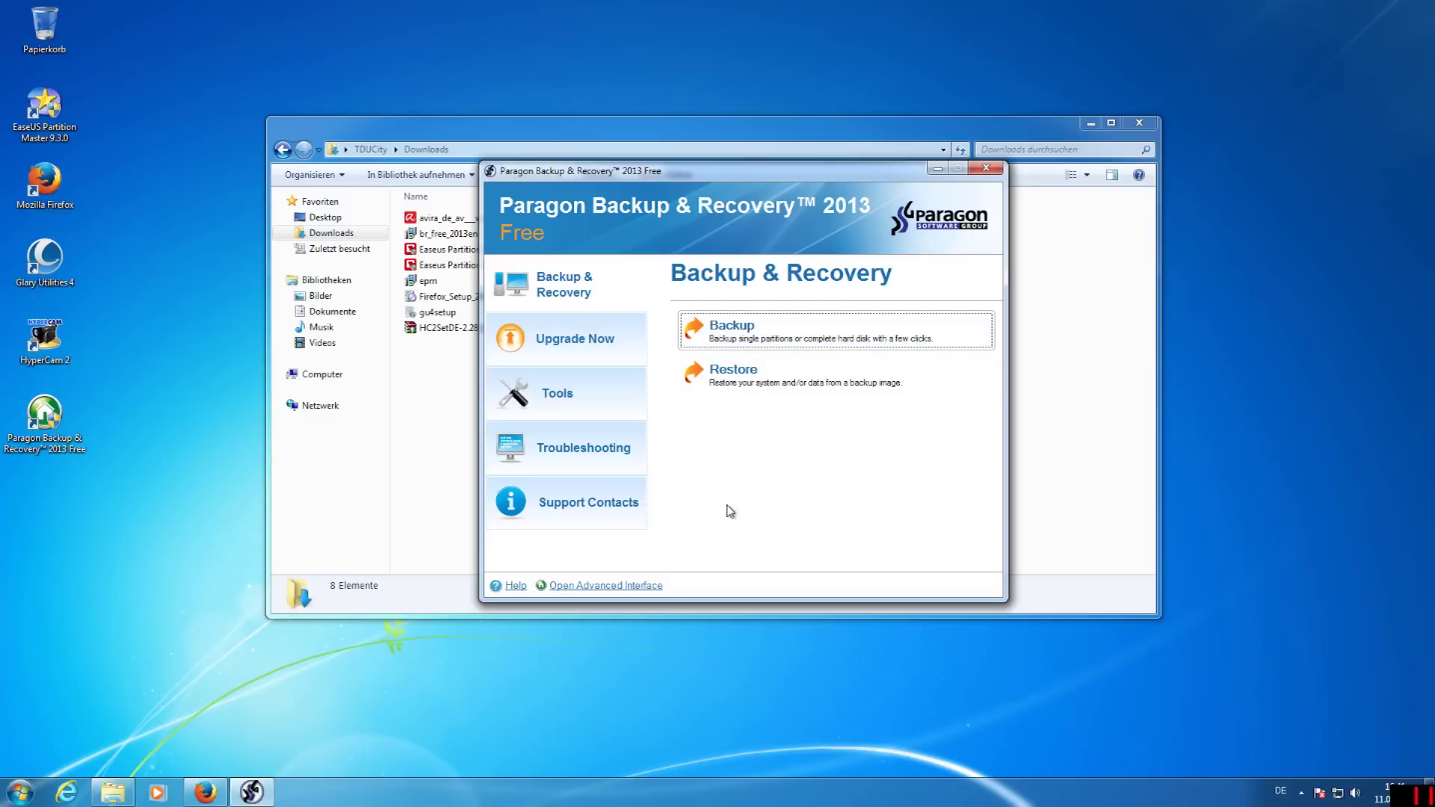
left_click(576, 397)
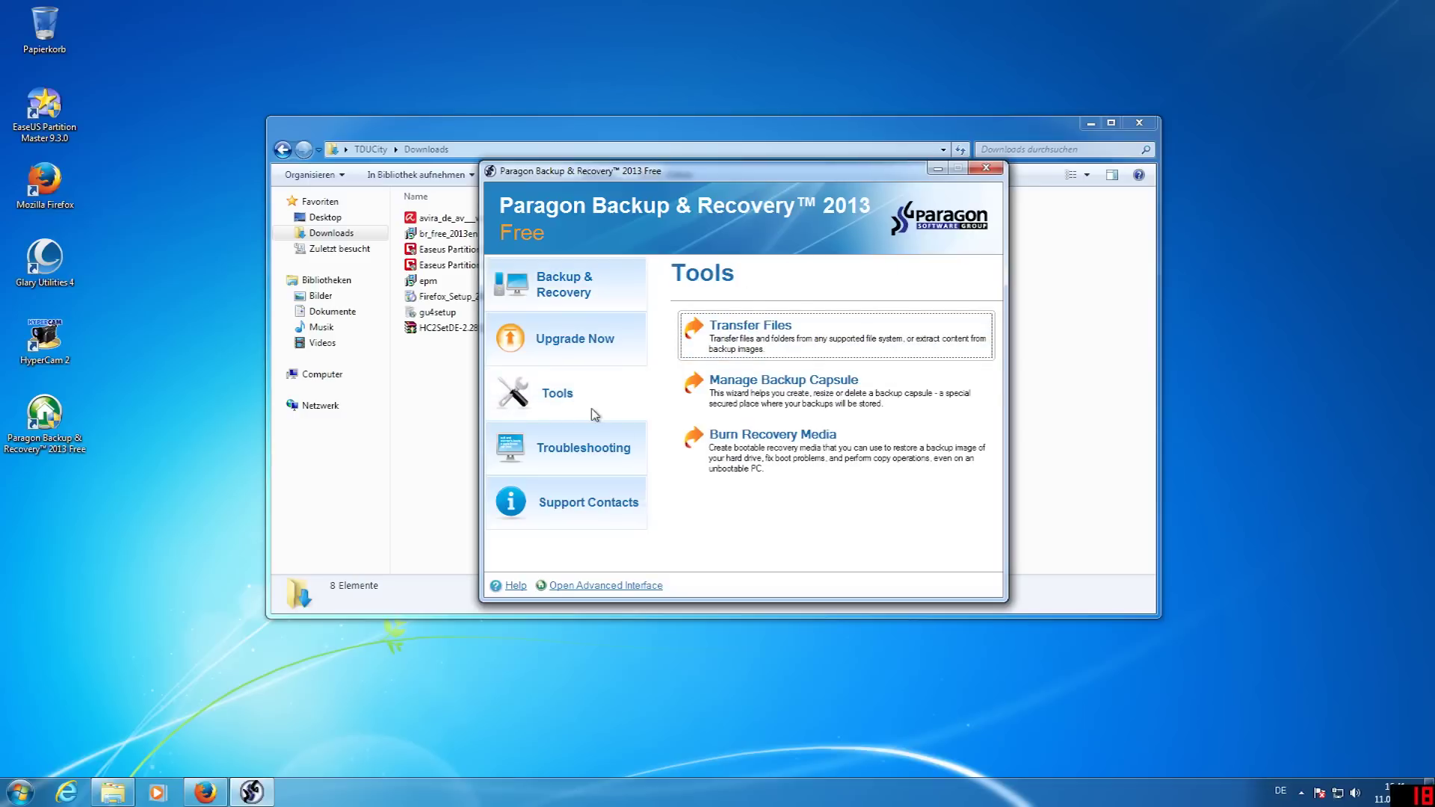
left_click(779, 465)
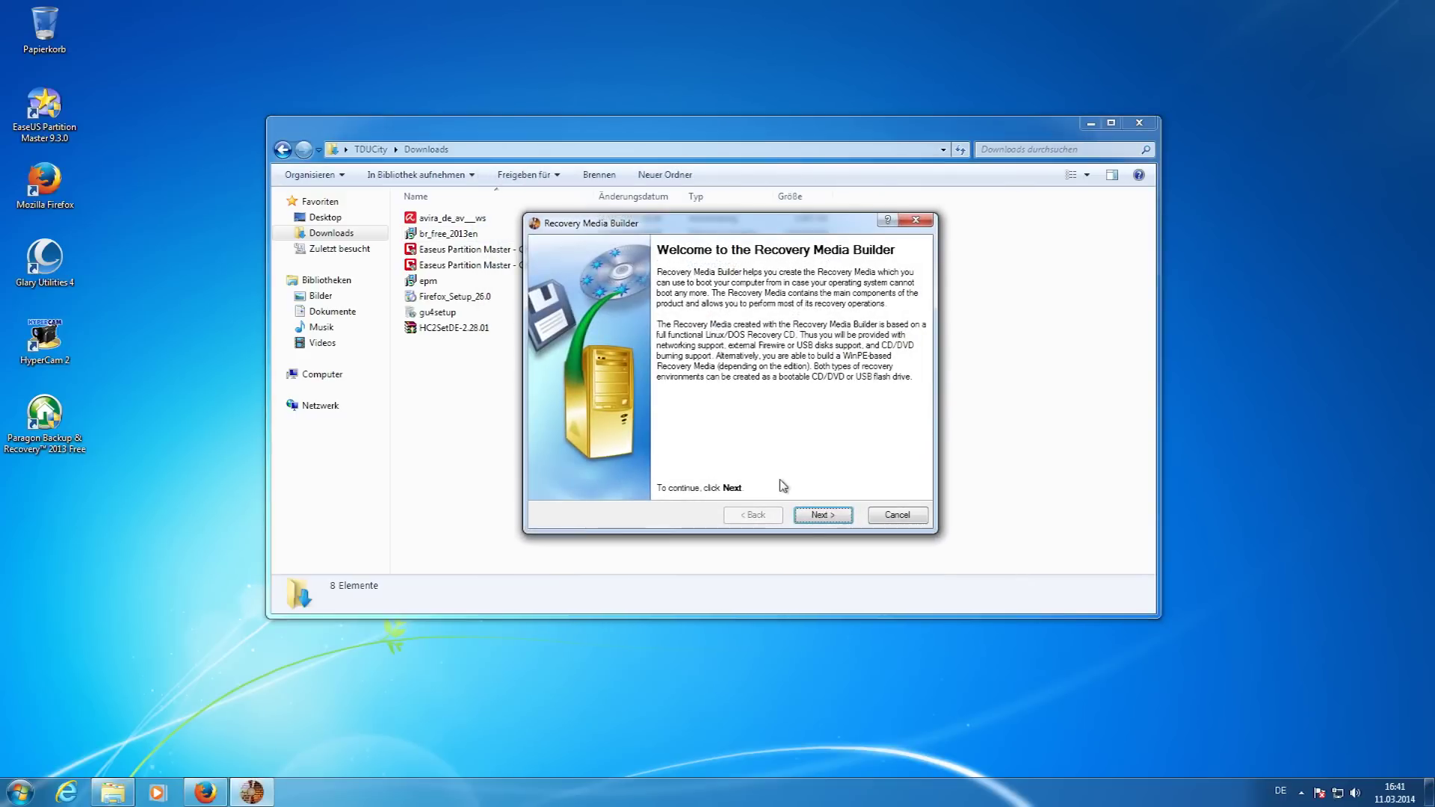
left_click(842, 517)
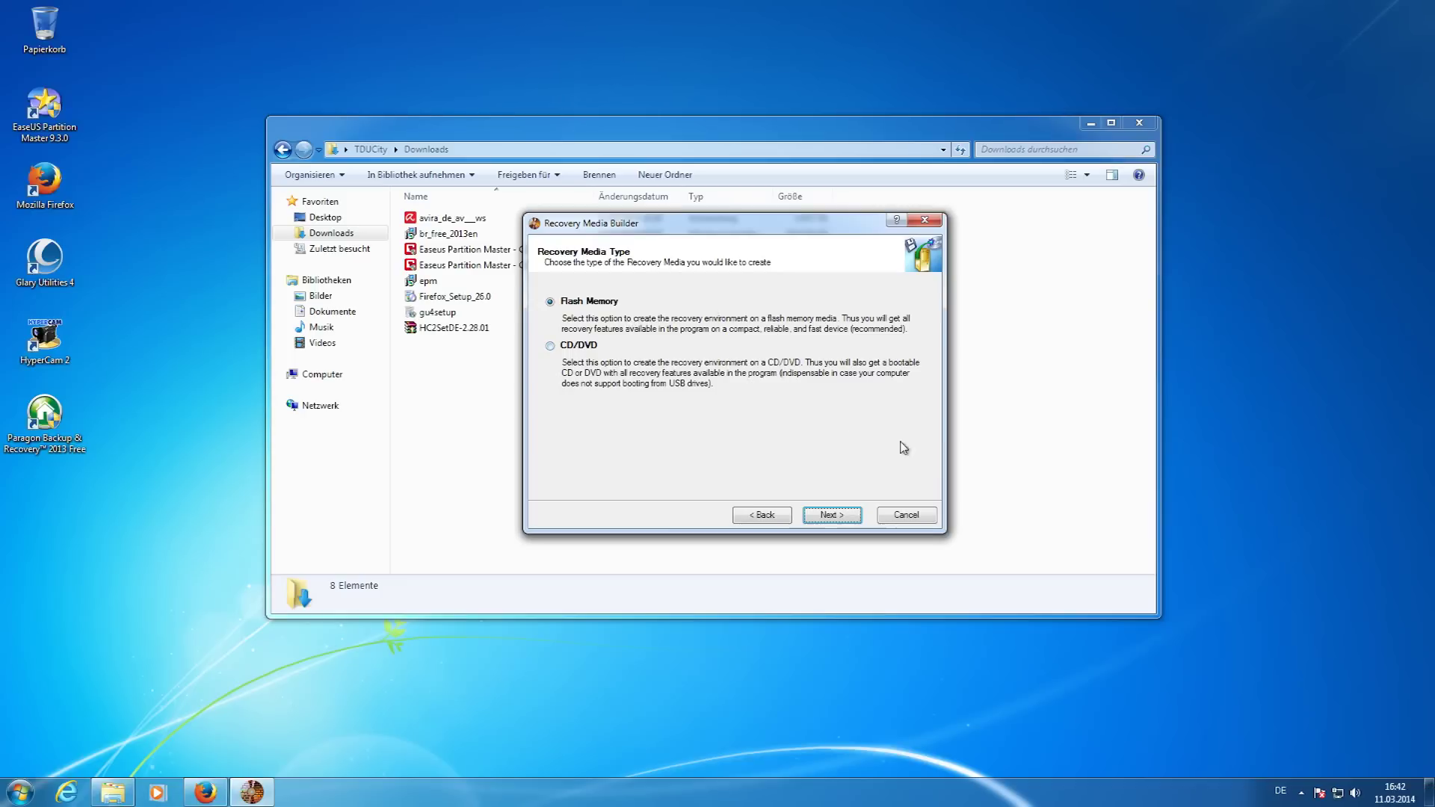
left_click(920, 520)
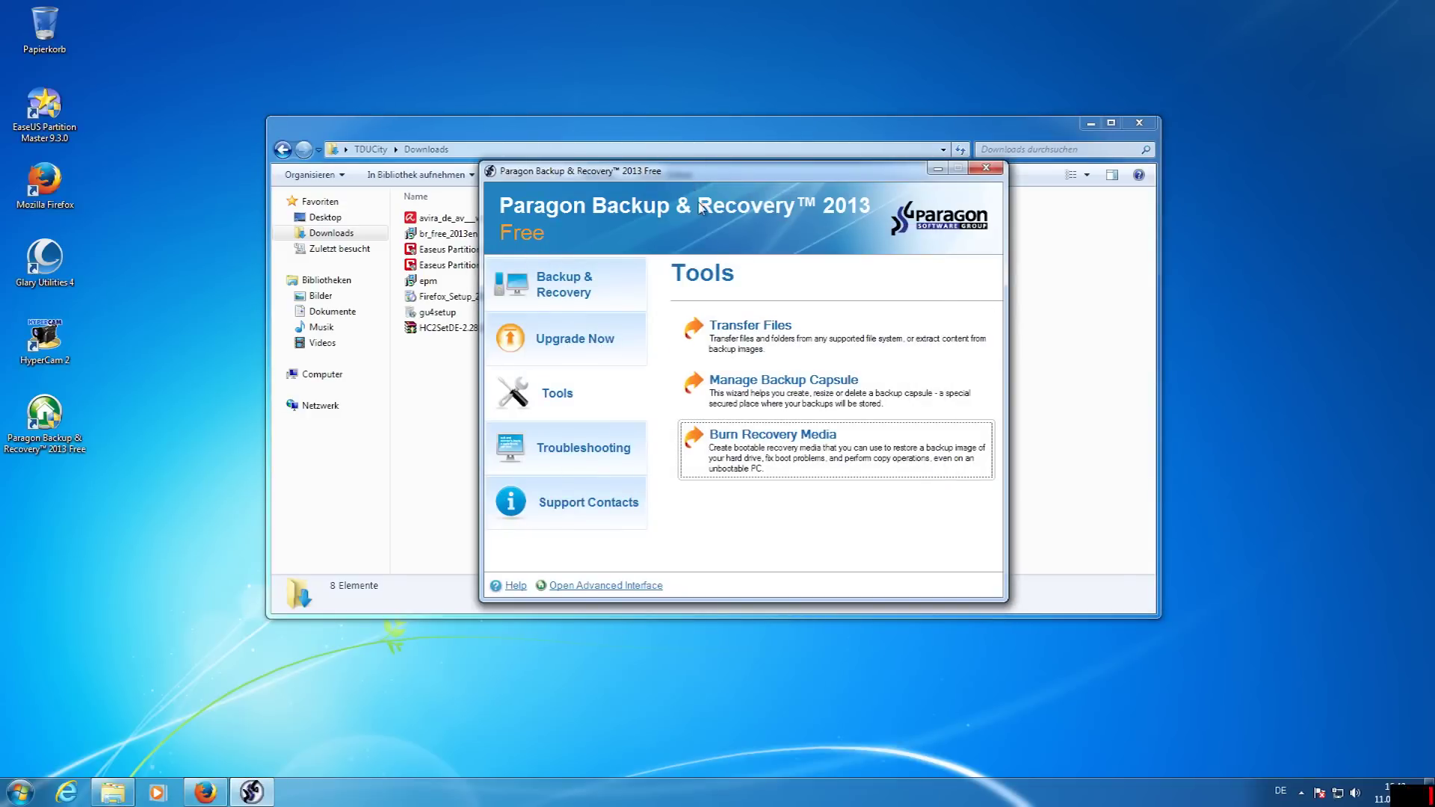
Start the Backup Wizard and continue from its welcome page to the choice of what to back up.
left_click(578, 282)
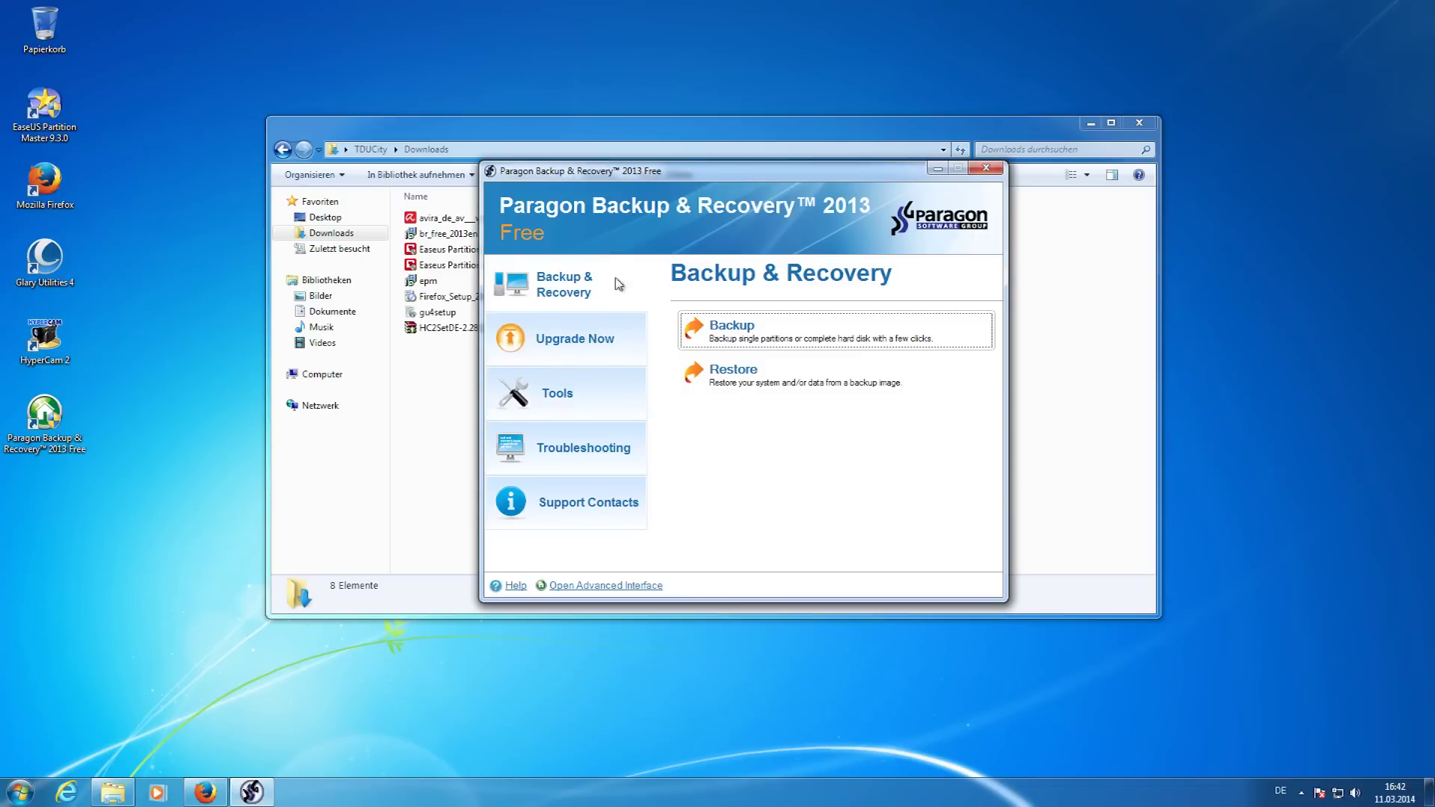
left_click(758, 333)
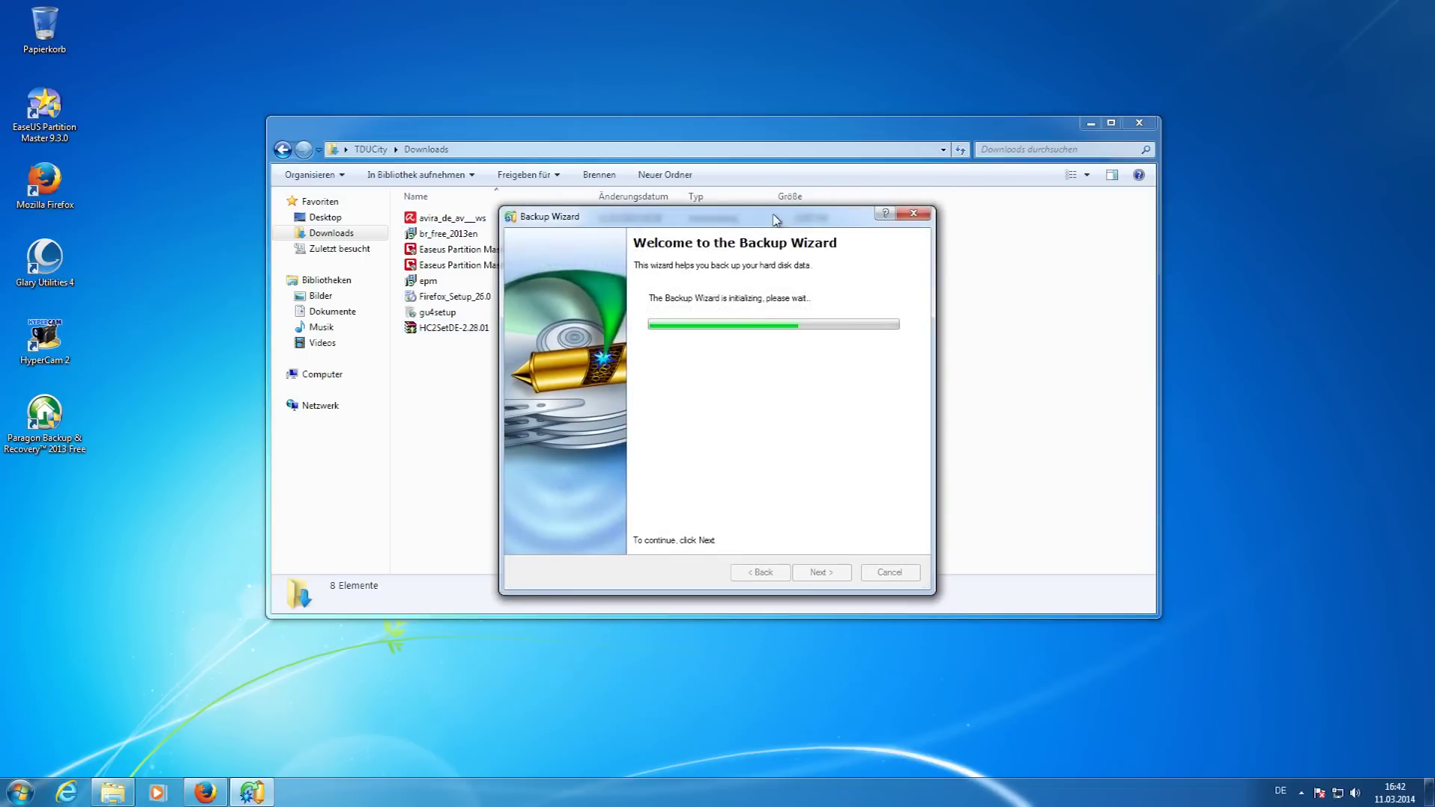
left_click_drag(735, 221, 696, 197)
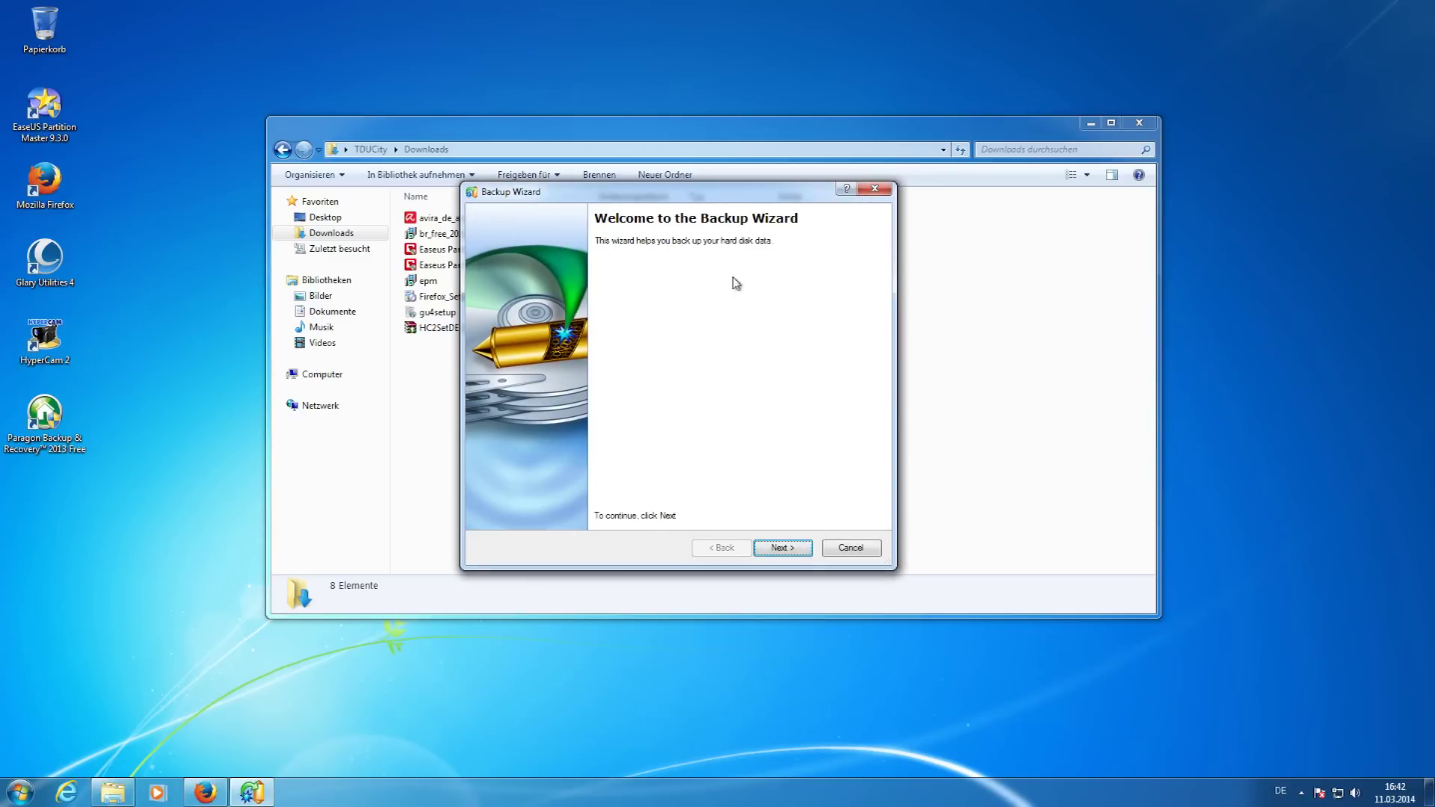
left_click(782, 548)
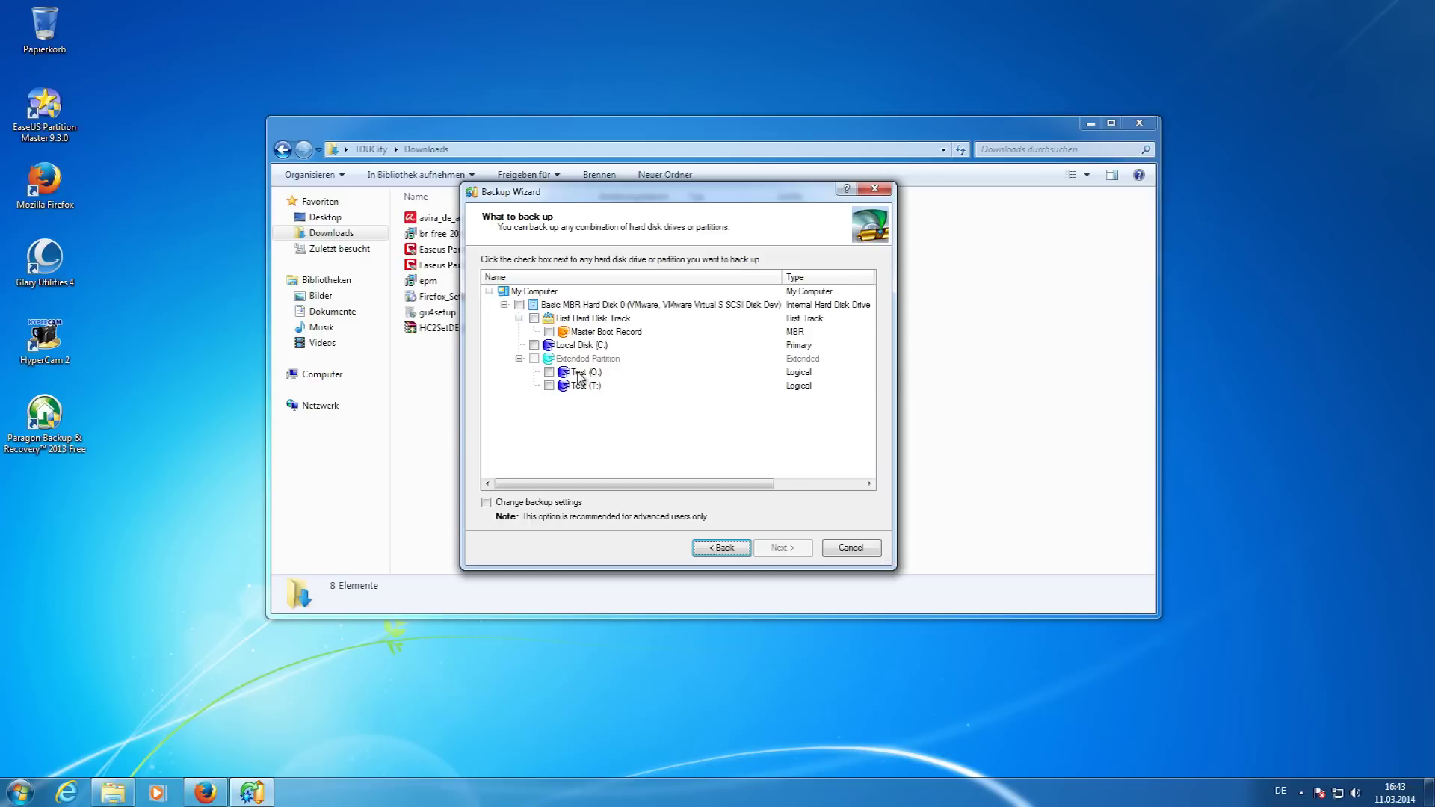
Try including Local Disk (C:), Test (O:) and Test (T:) in the backup, then clear all three again.
left_click(534, 345)
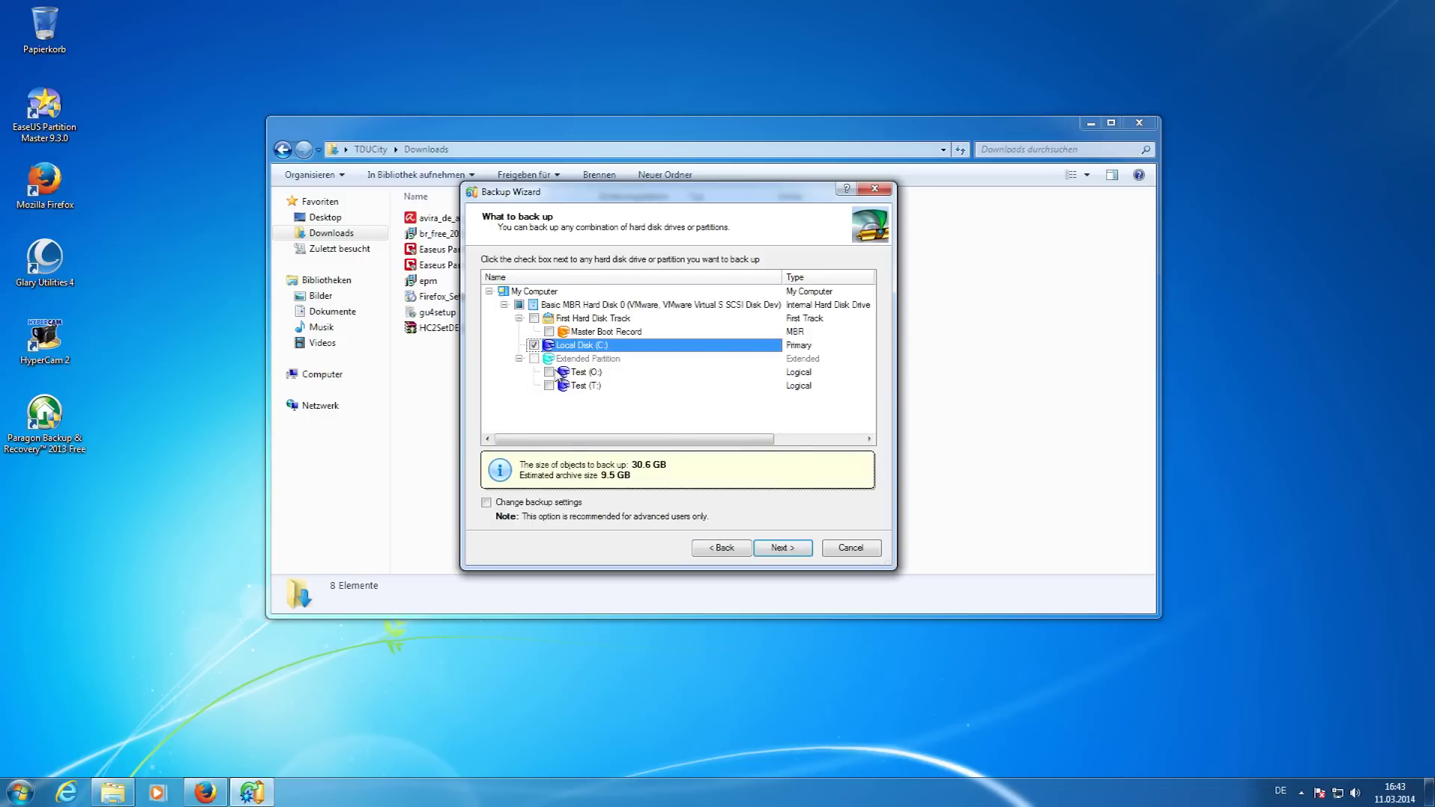
left_click(550, 372)
left_click(549, 385)
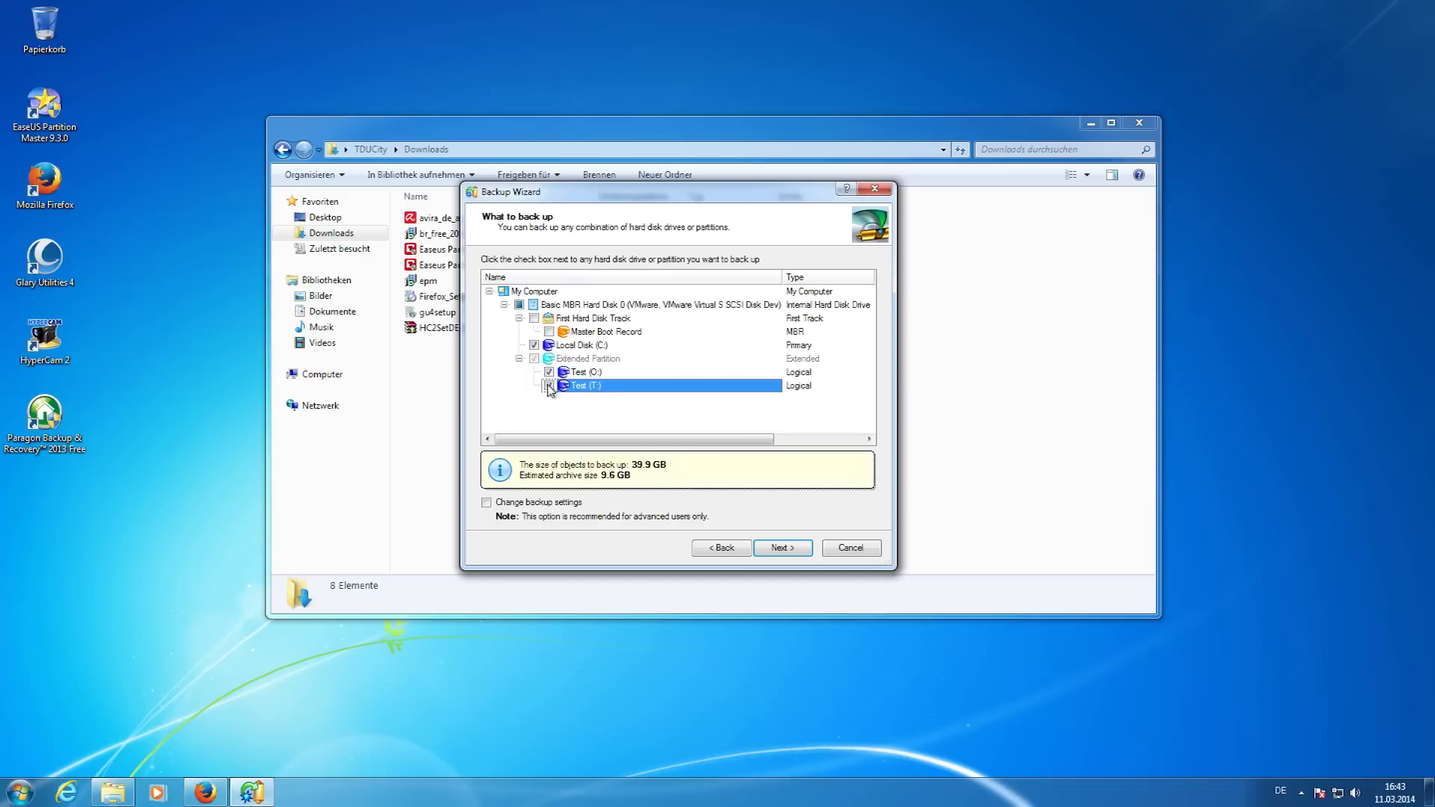
left_click(549, 386)
left_click(550, 372)
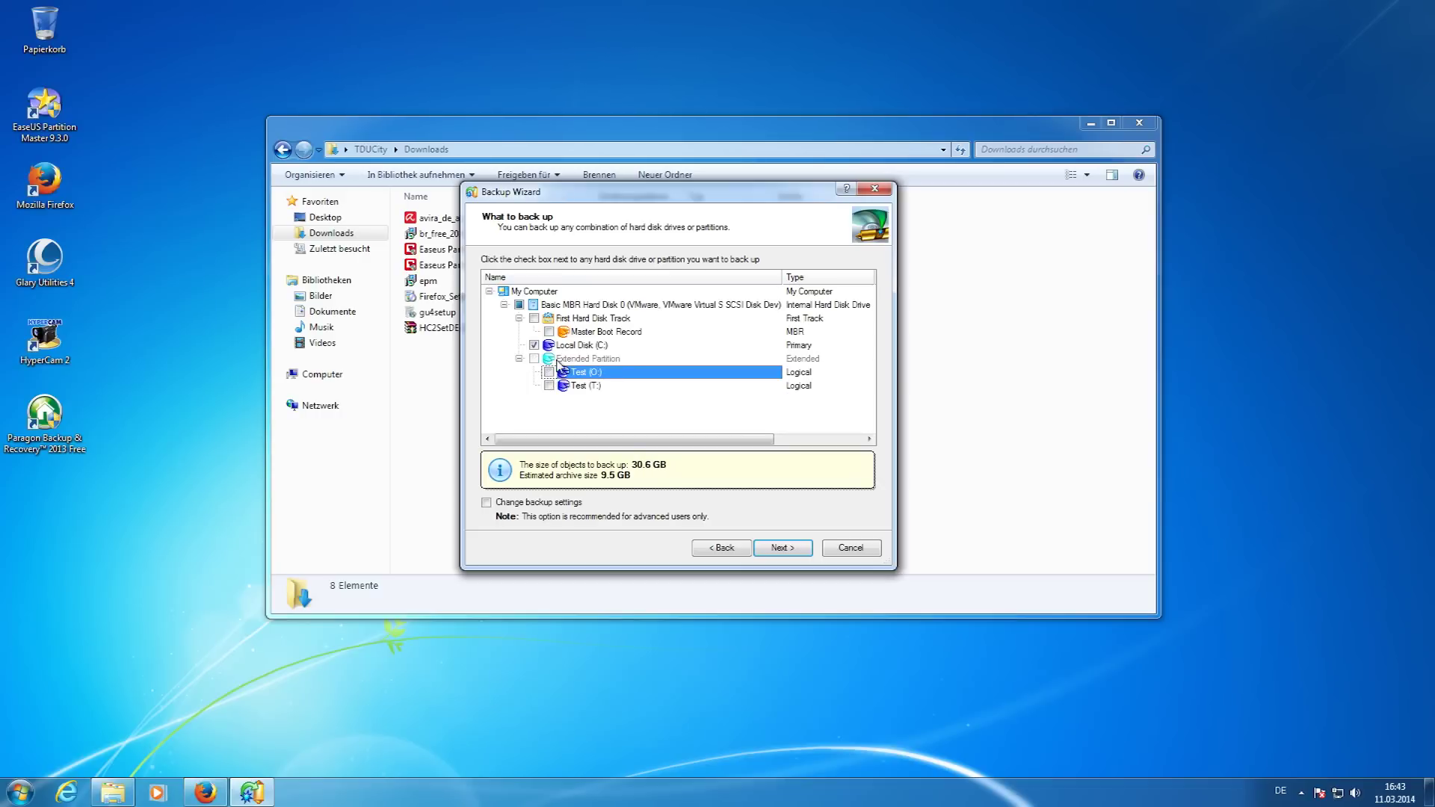
left_click(533, 345)
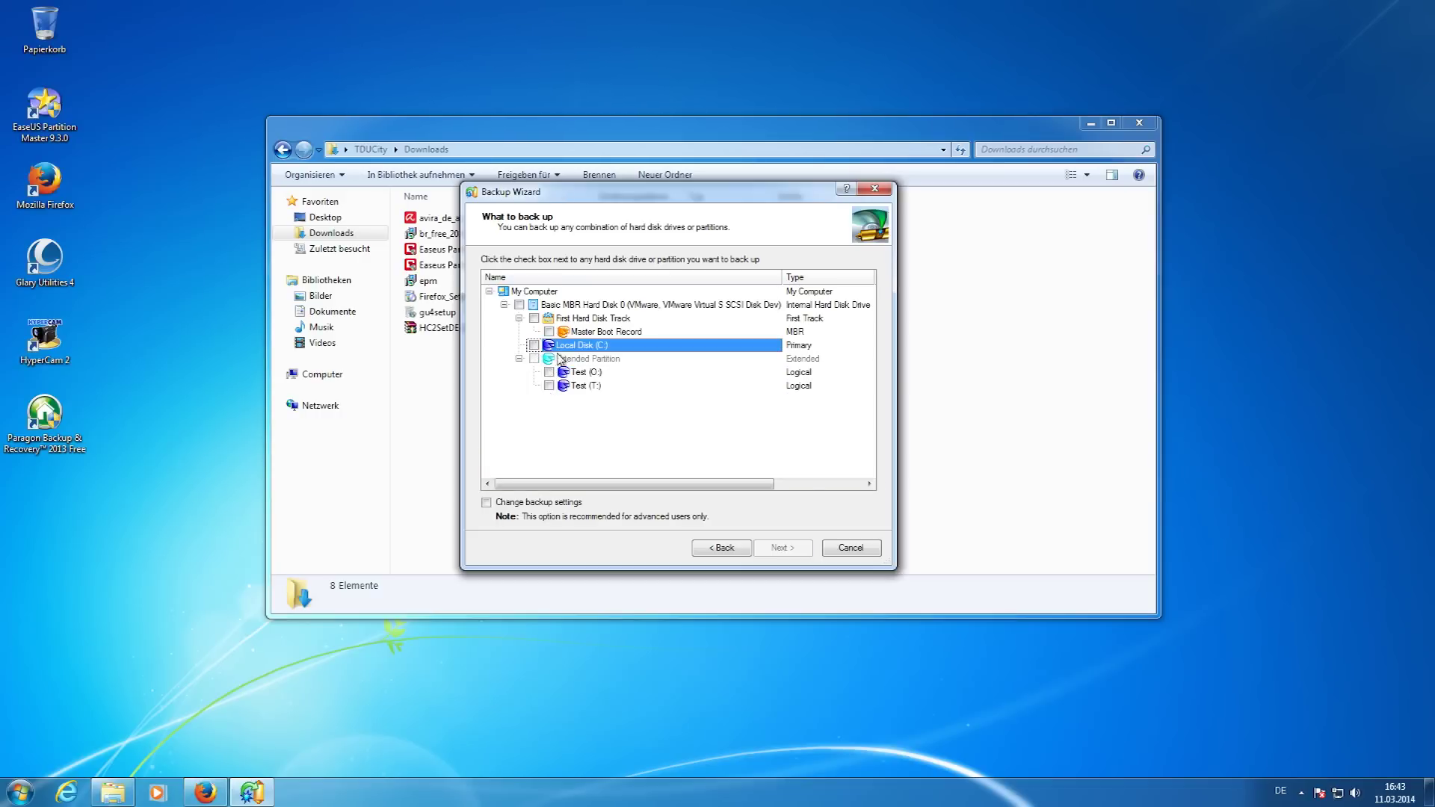
left_click(721, 464)
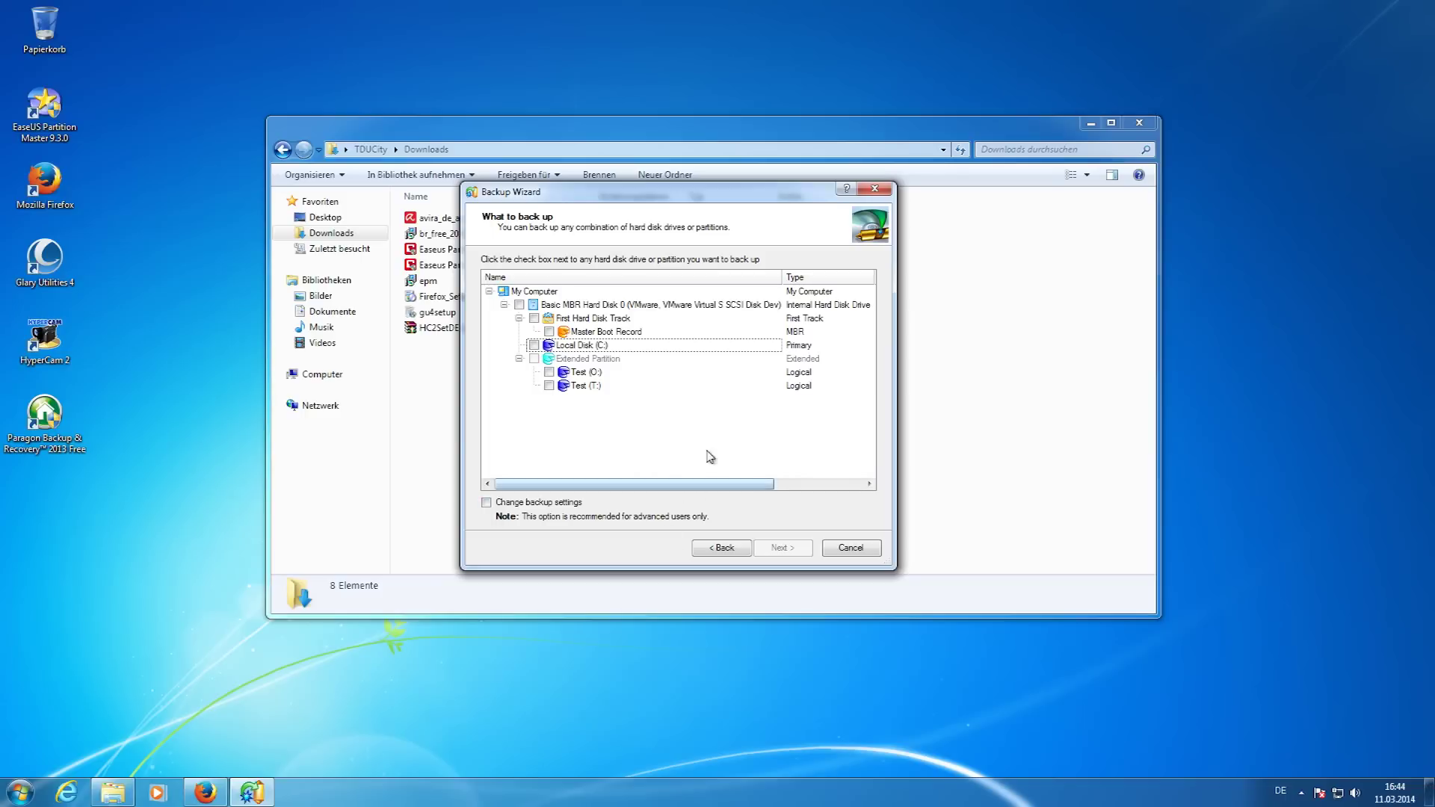
Choose only Local Disk (C:) as the partition to back up.
left_click(536, 352)
left_click(534, 345)
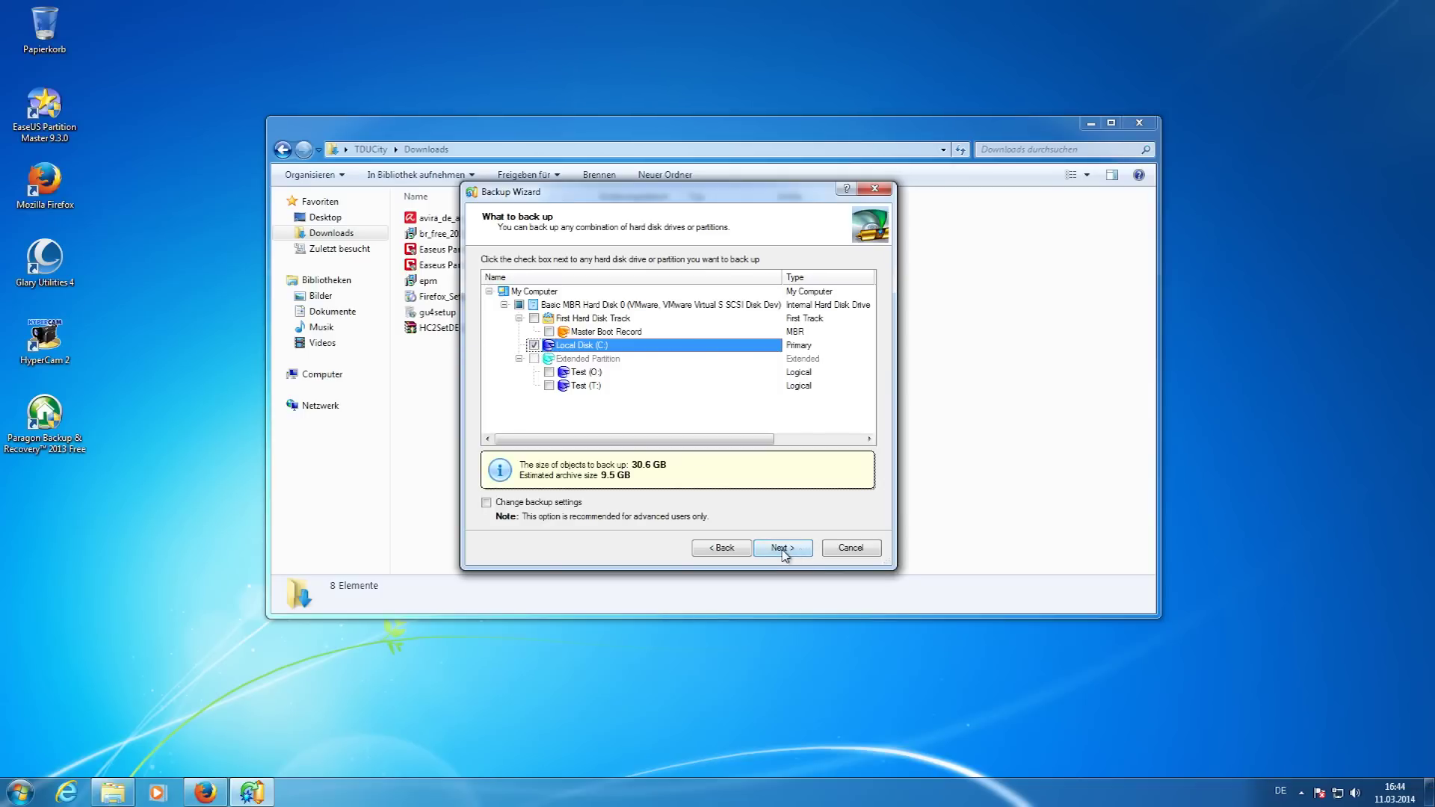
left_click(782, 549)
left_click(721, 548)
Enable changing the backup settings, look at the advanced backup image options, and return to the partition selection.
left_click(566, 507)
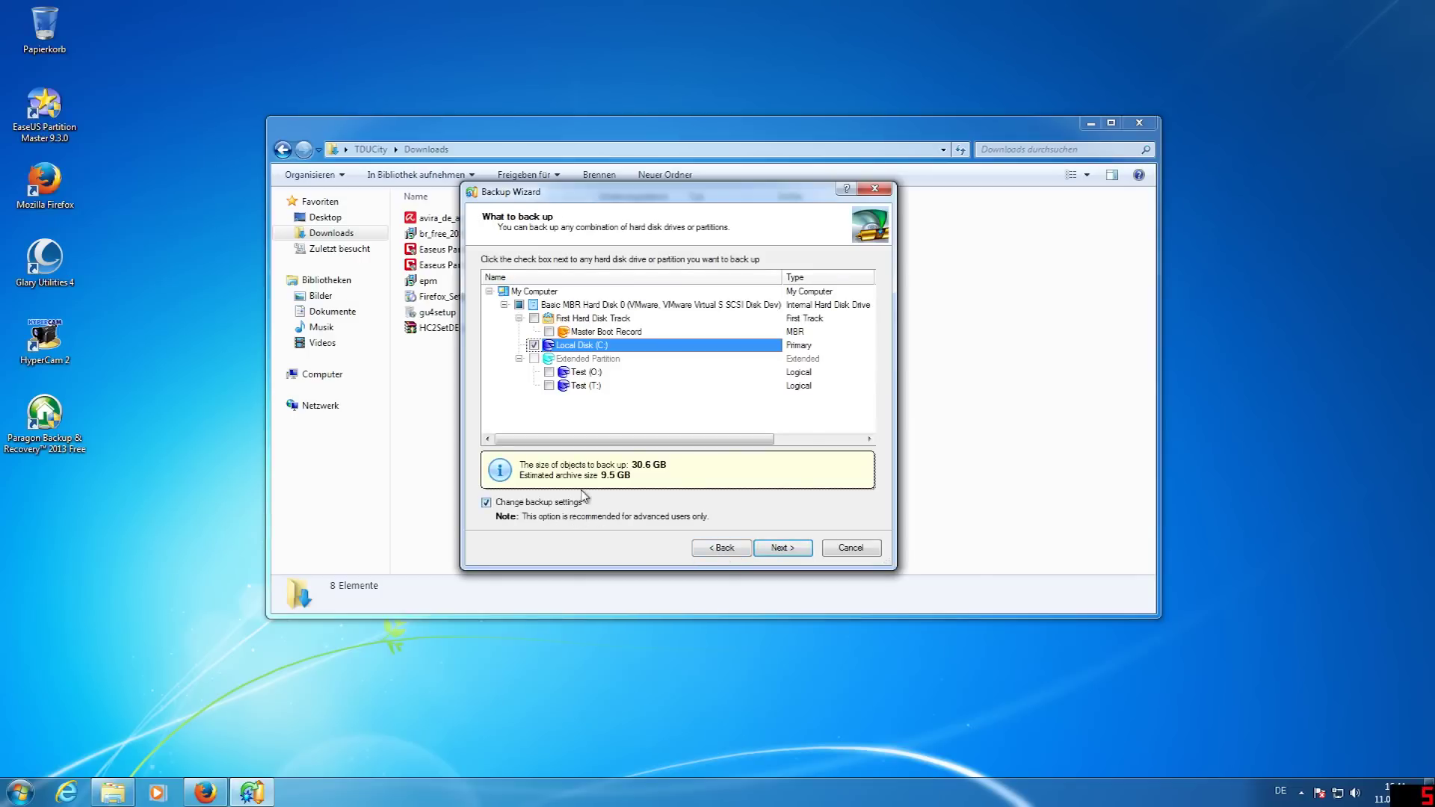
left_click(791, 550)
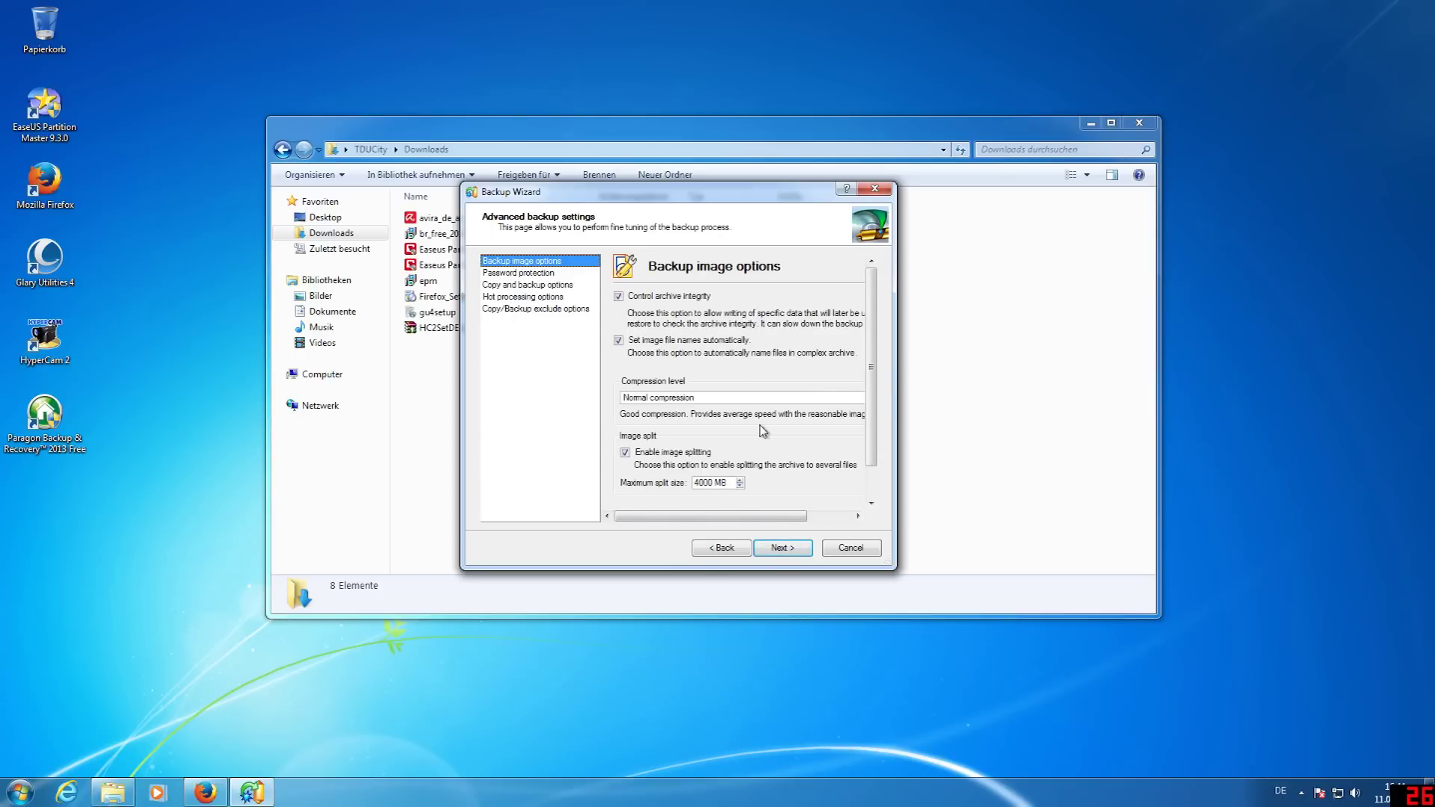
left_click(723, 548)
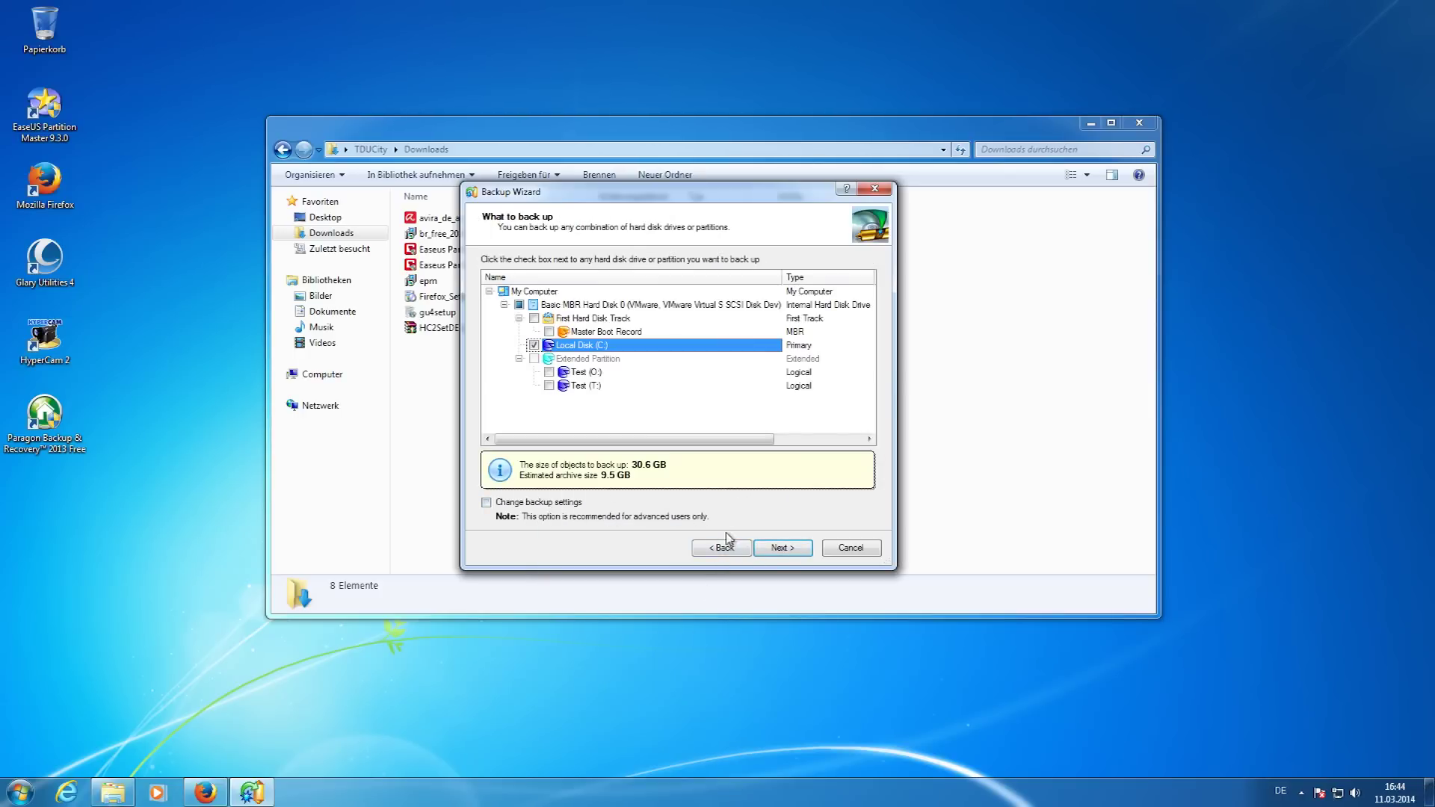
Keep saving the data to local/network drives as the backup destination and continue to the choice of a target partition.
left_click(785, 550)
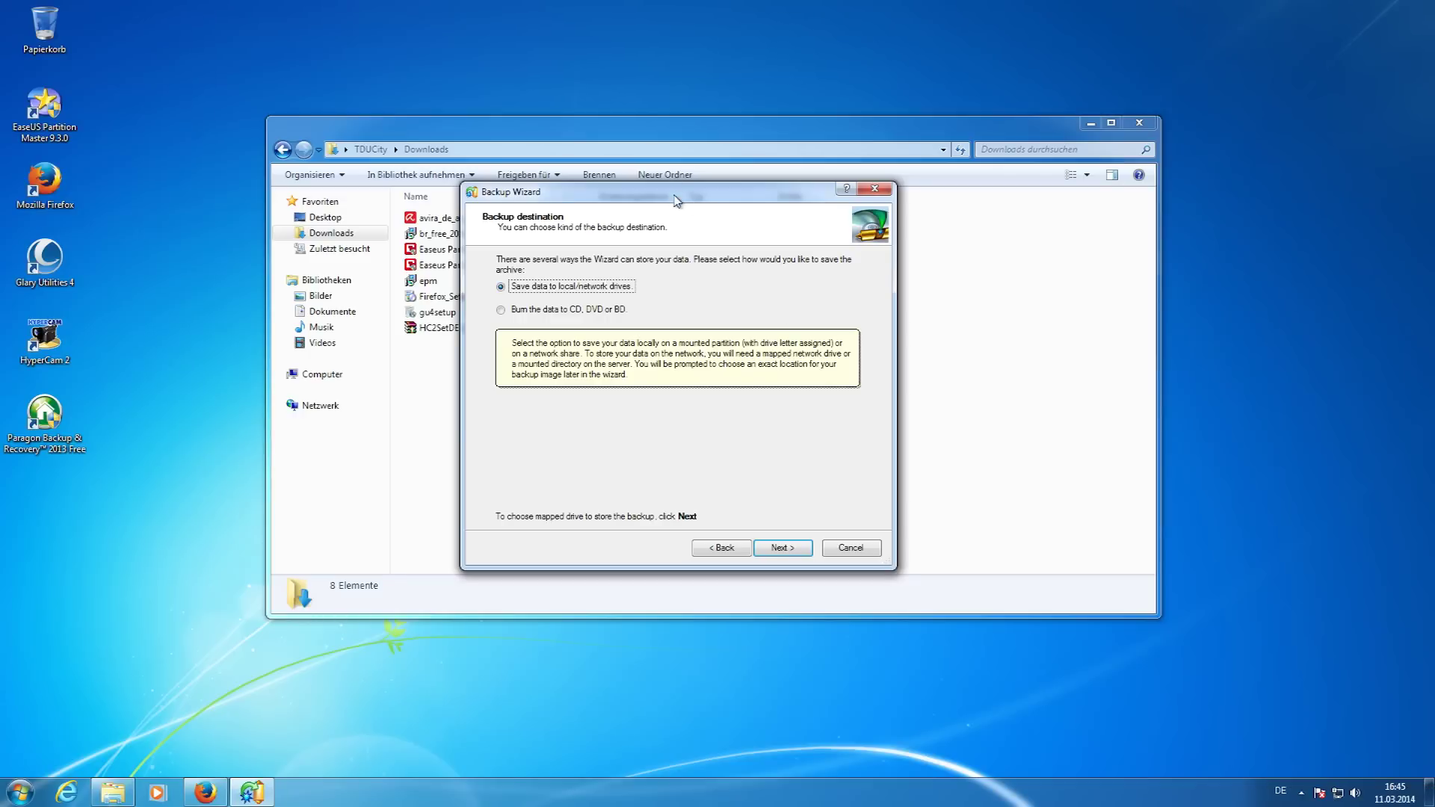
left_click_drag(674, 197, 764, 208)
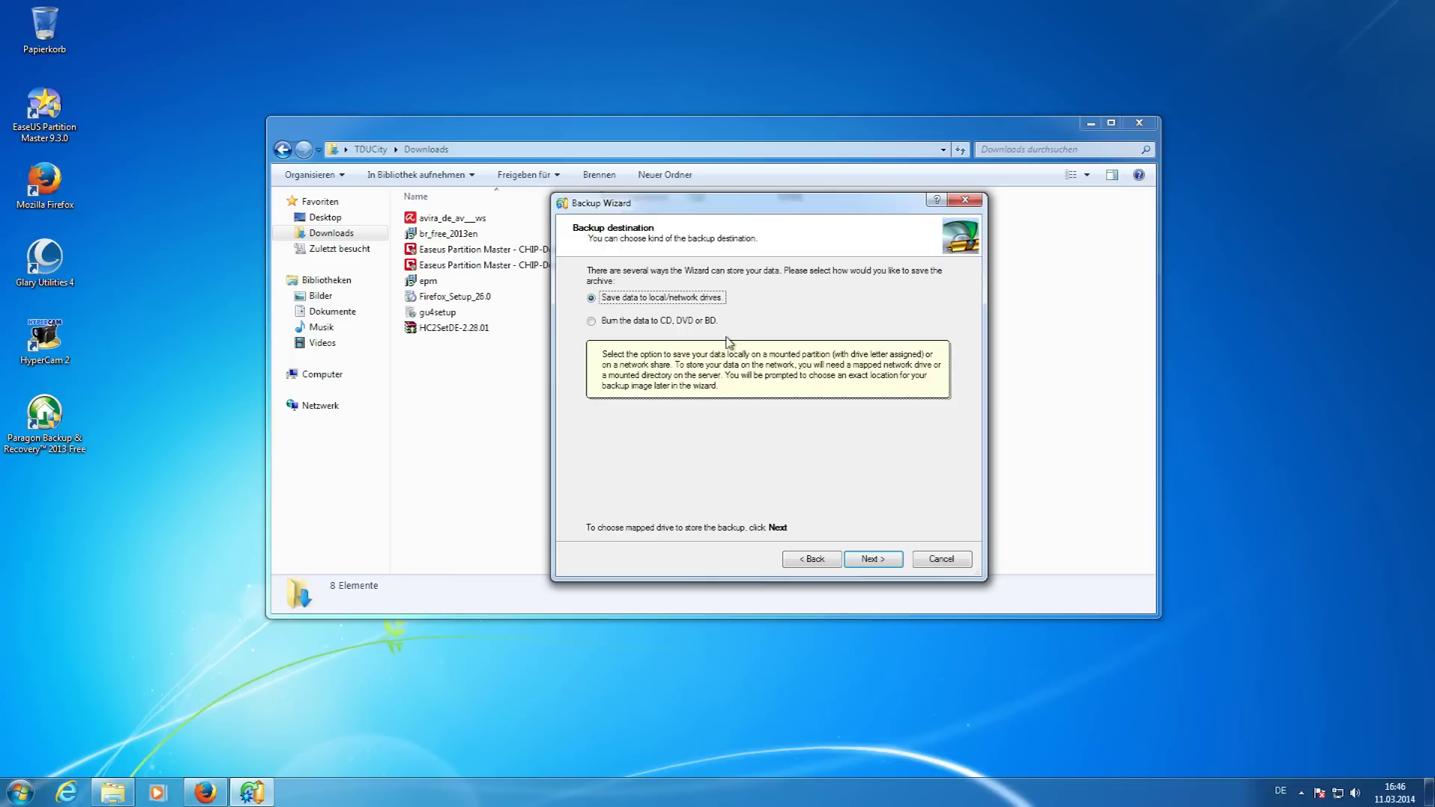
left_click(894, 560)
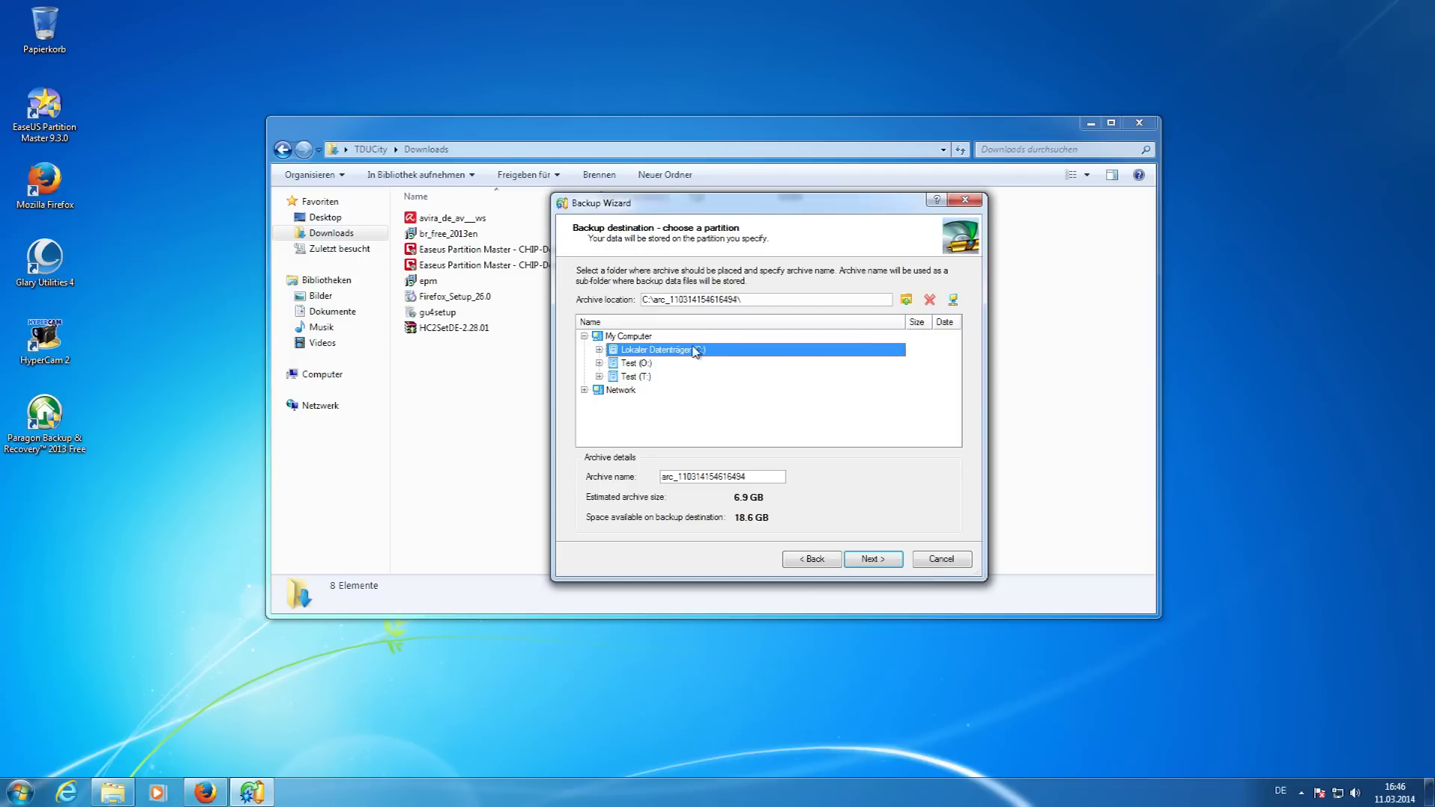
Open the Windows Computer view to check the free space of the drives, then close it again.
left_click(18, 793)
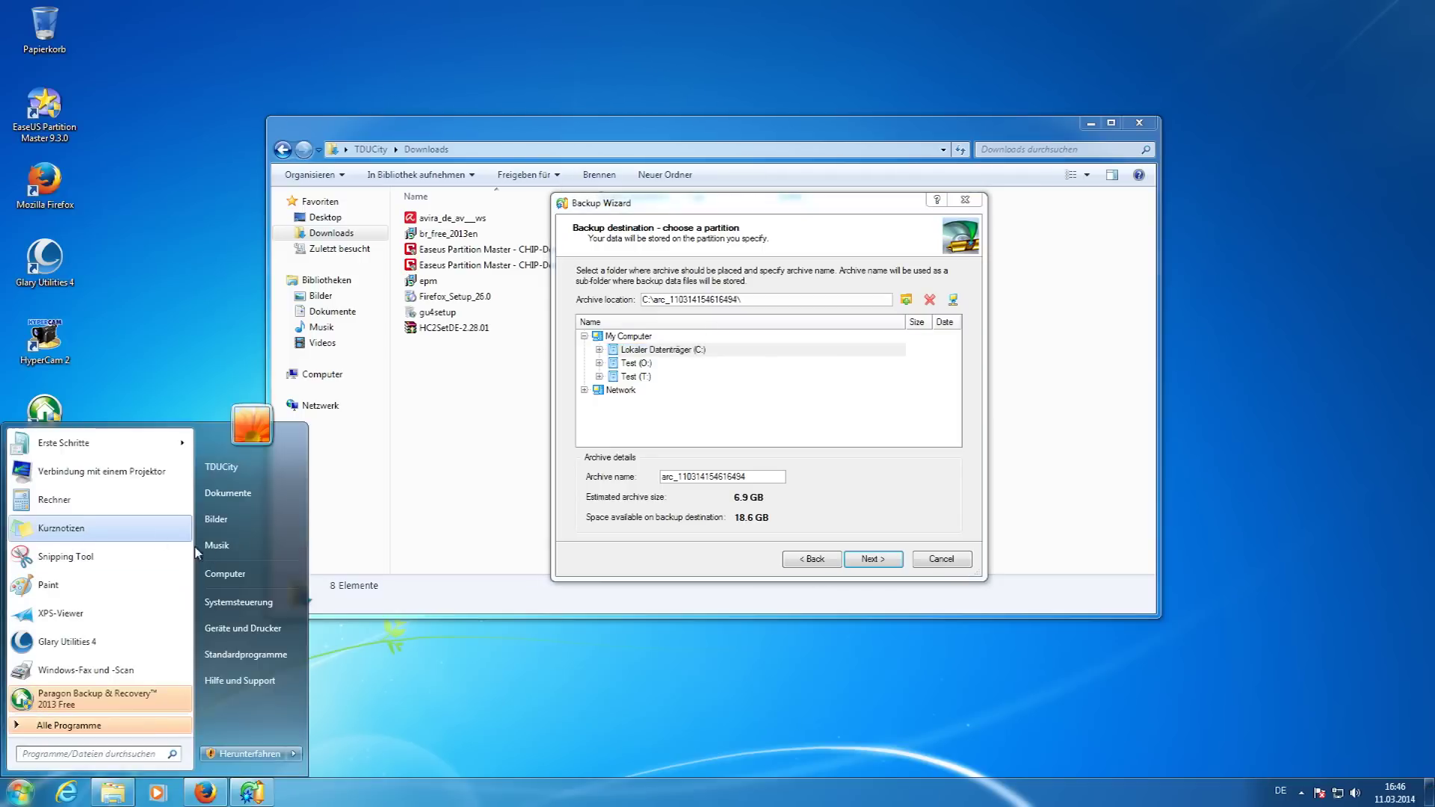
left_click(257, 568)
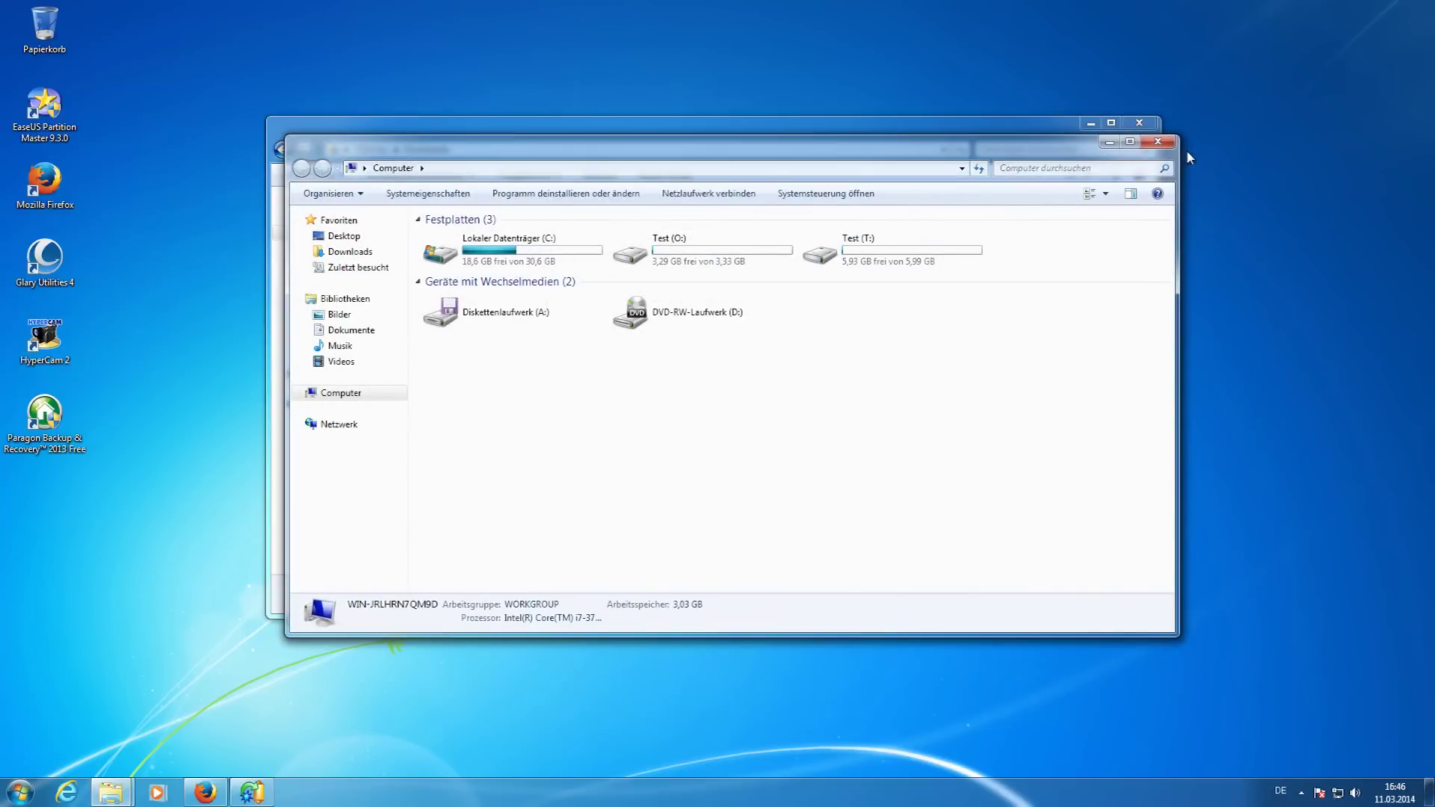
left_click(1158, 141)
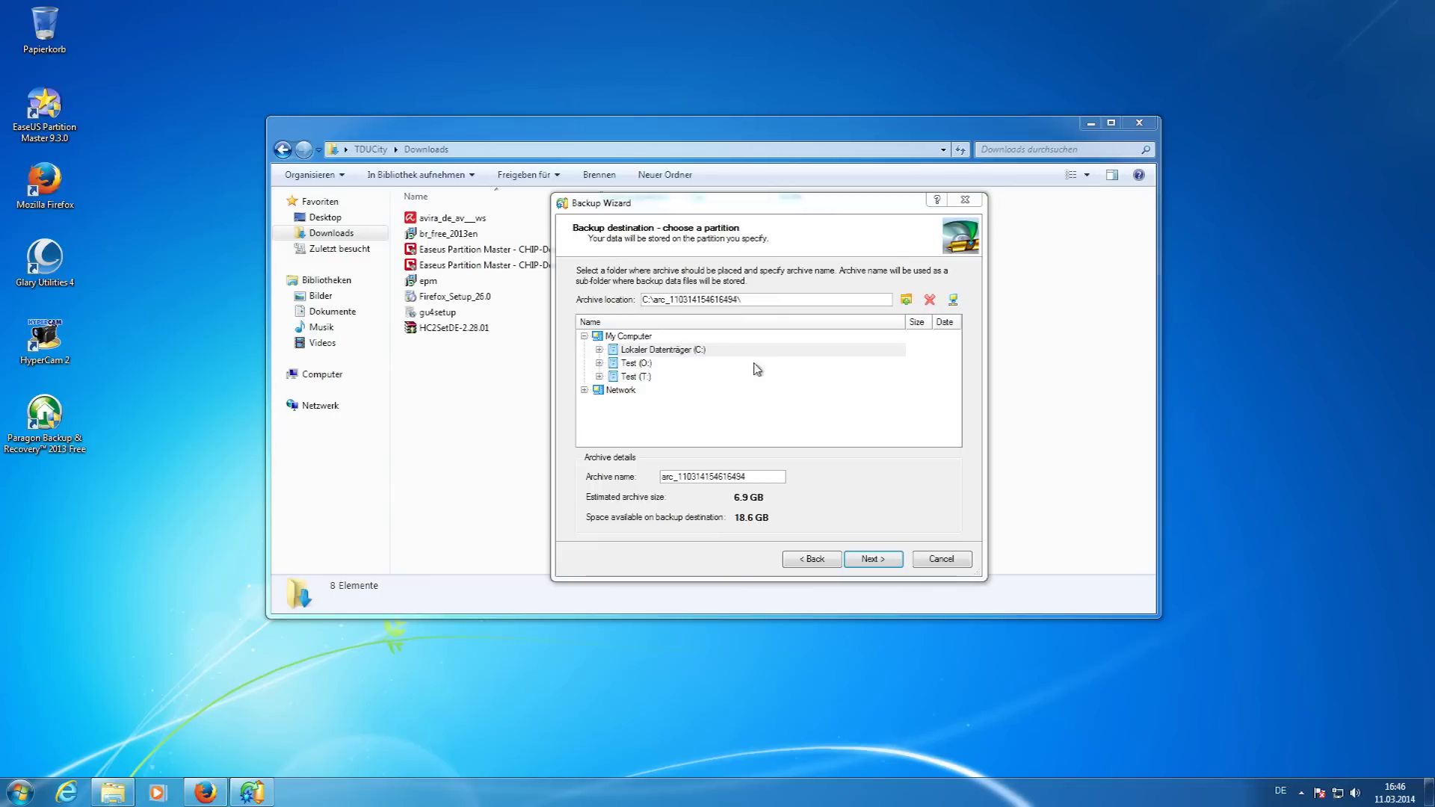
Check Test (O:) as the archive location, then choose Test (T:) and create a folder named Backup on it.
left_click(639, 363)
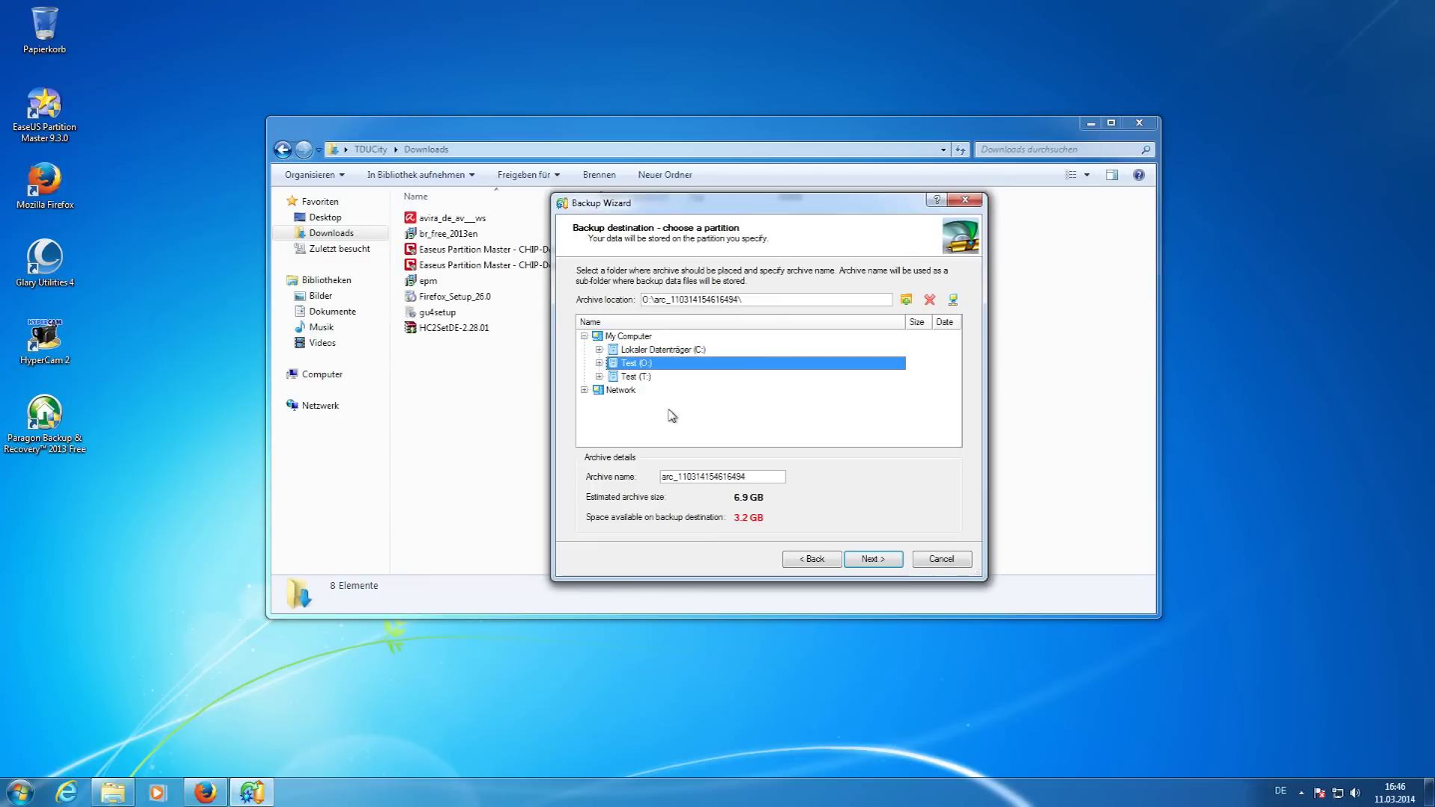
left_click(642, 377)
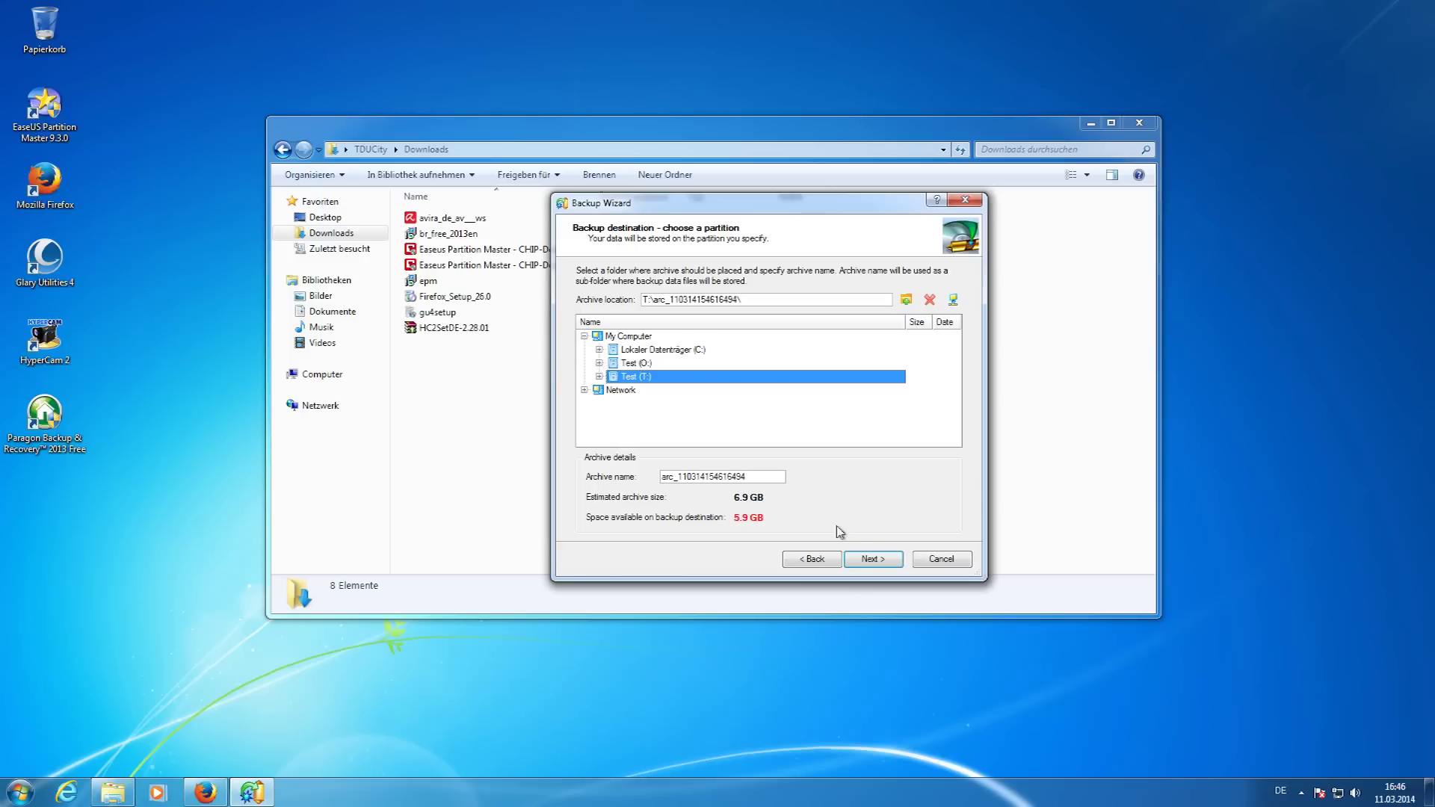
left_click(742, 299)
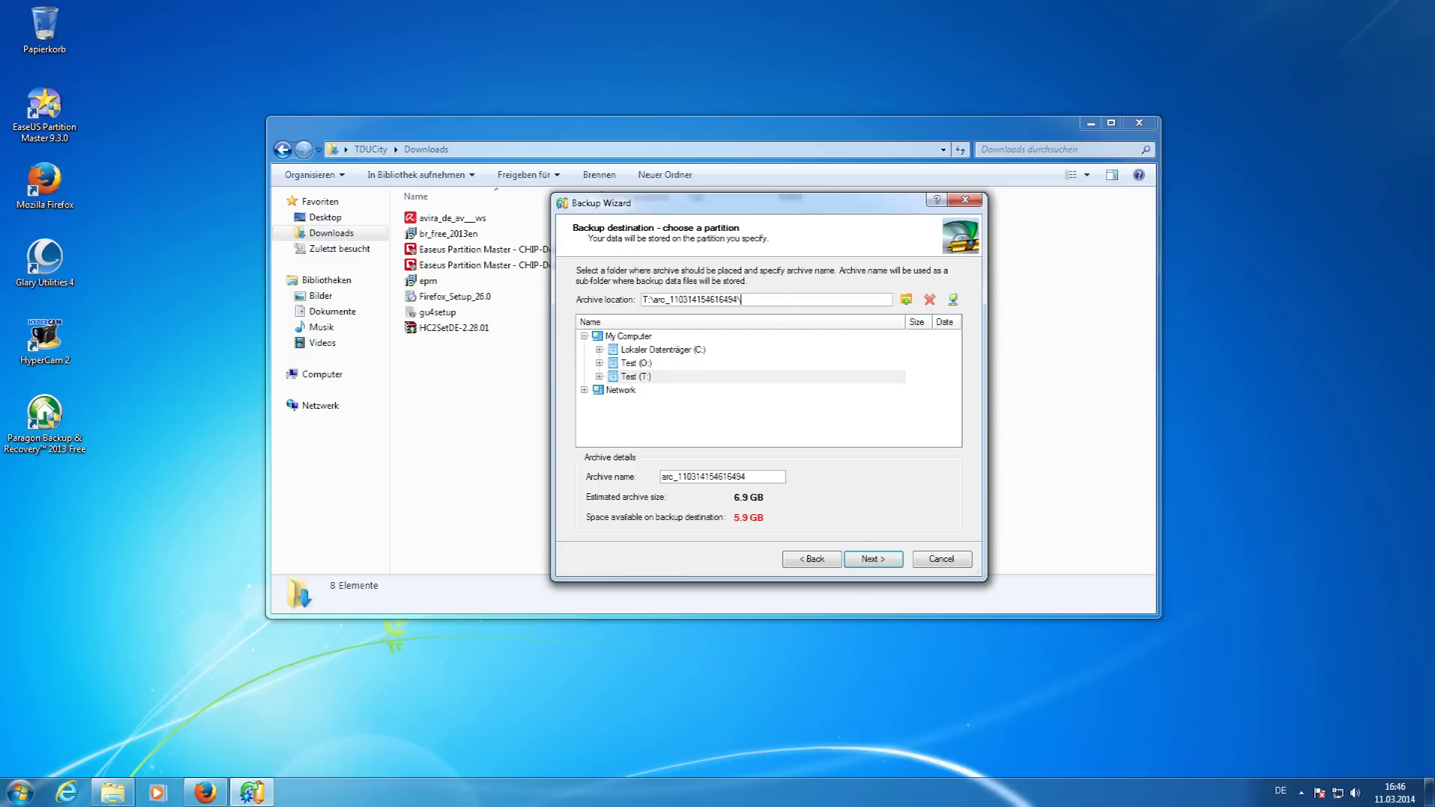
left_click(906, 299)
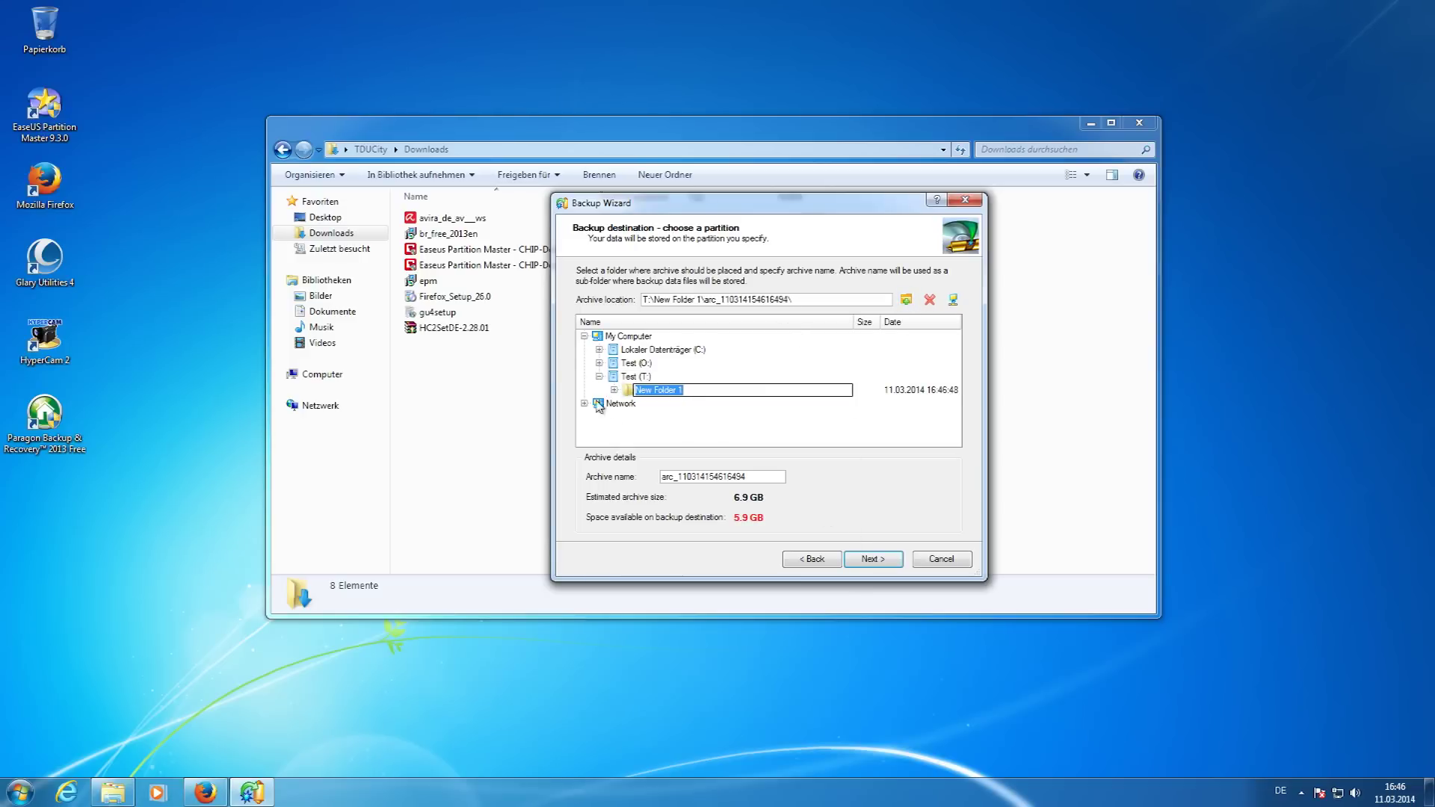
type("Backup")
key("Return")
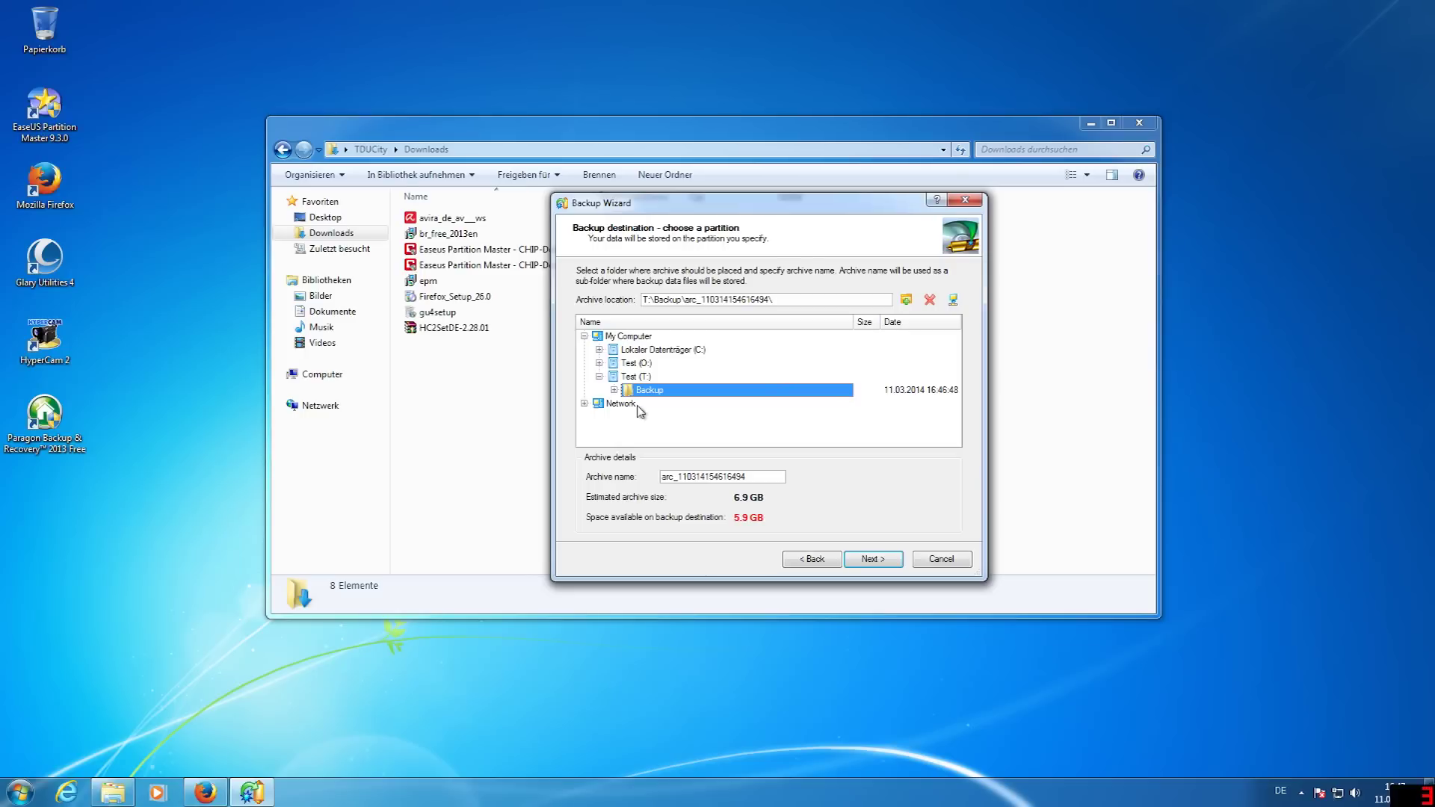
Try the network as the archive location, then return to the Backup folder on Test (T:).
left_click(640, 405)
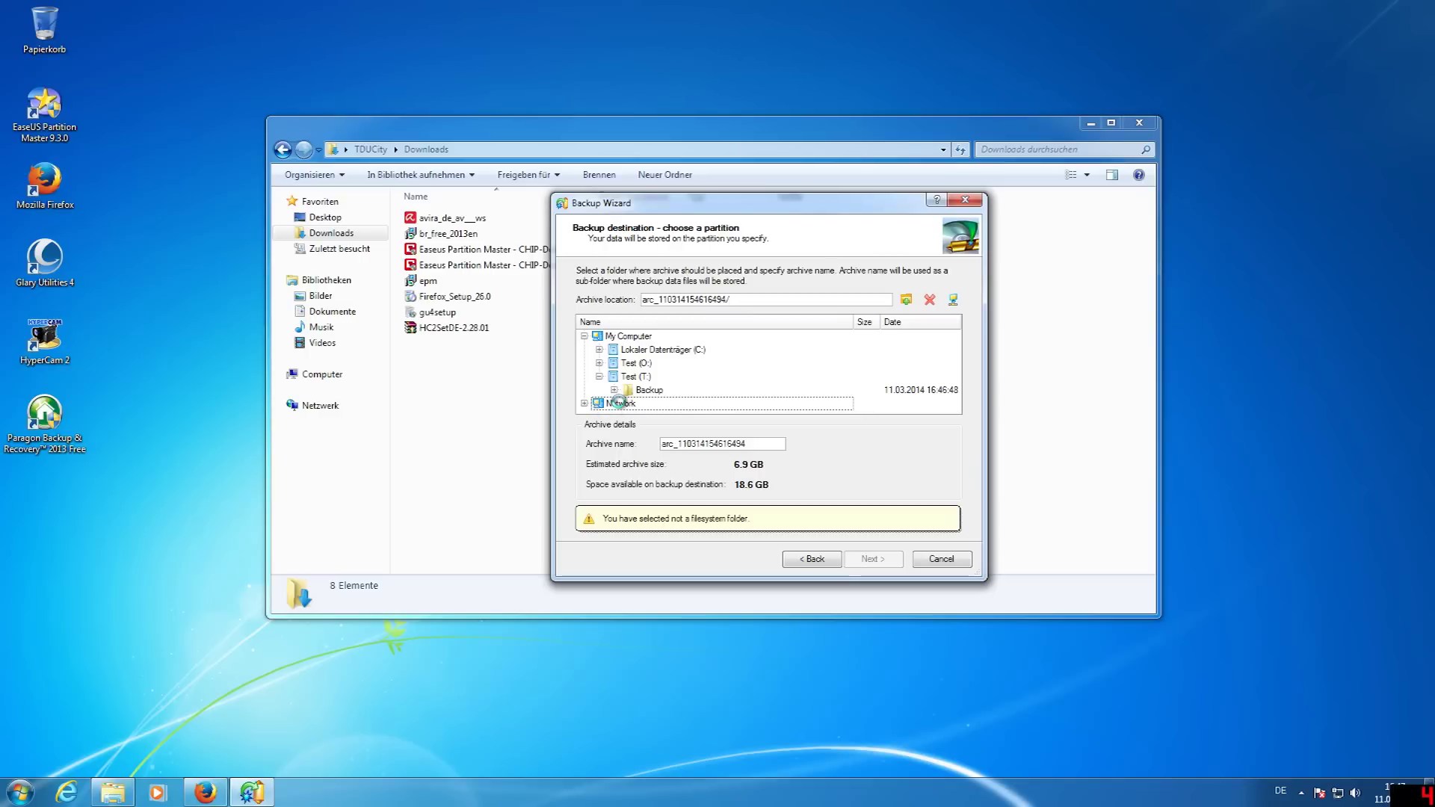
double_click(618, 405)
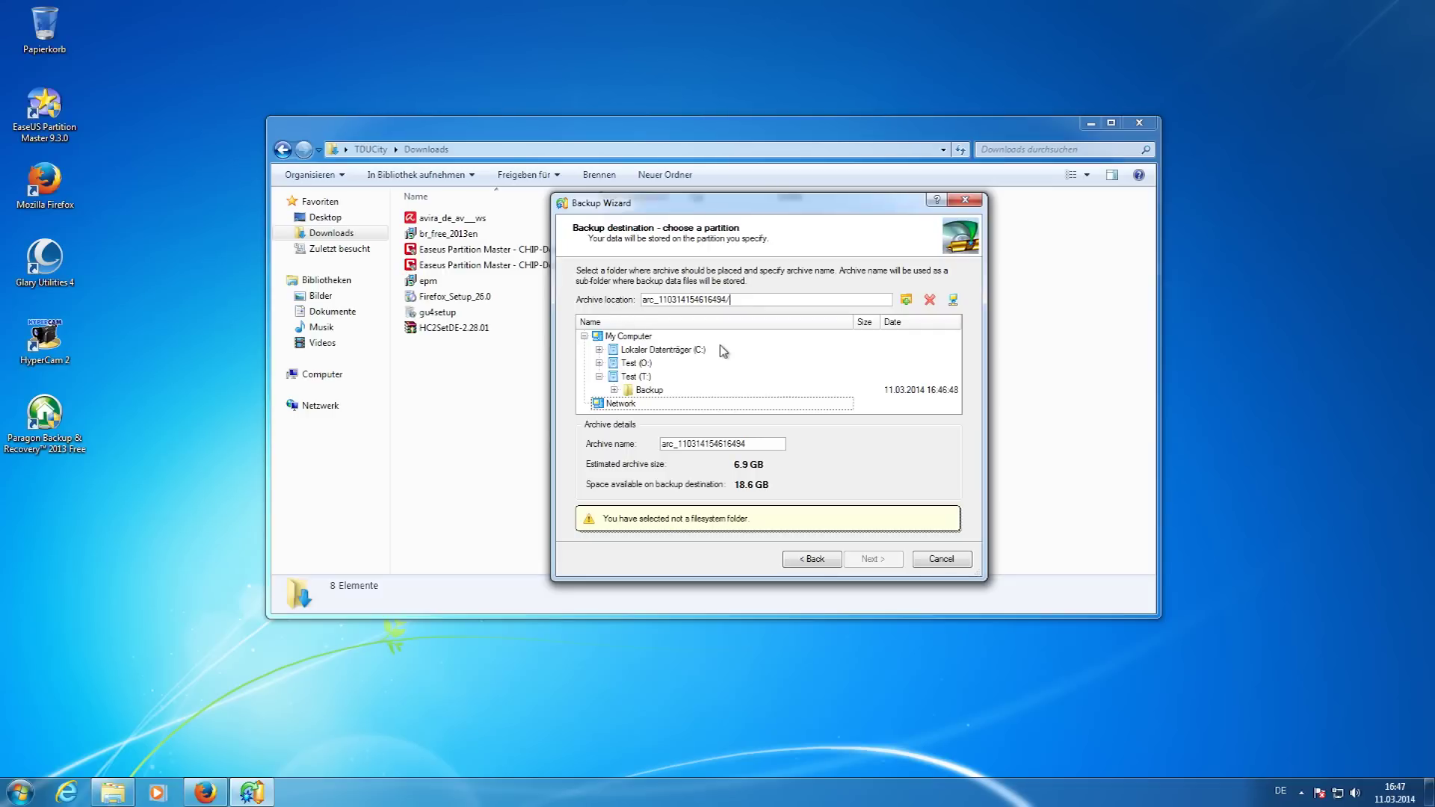
left_click(647, 391)
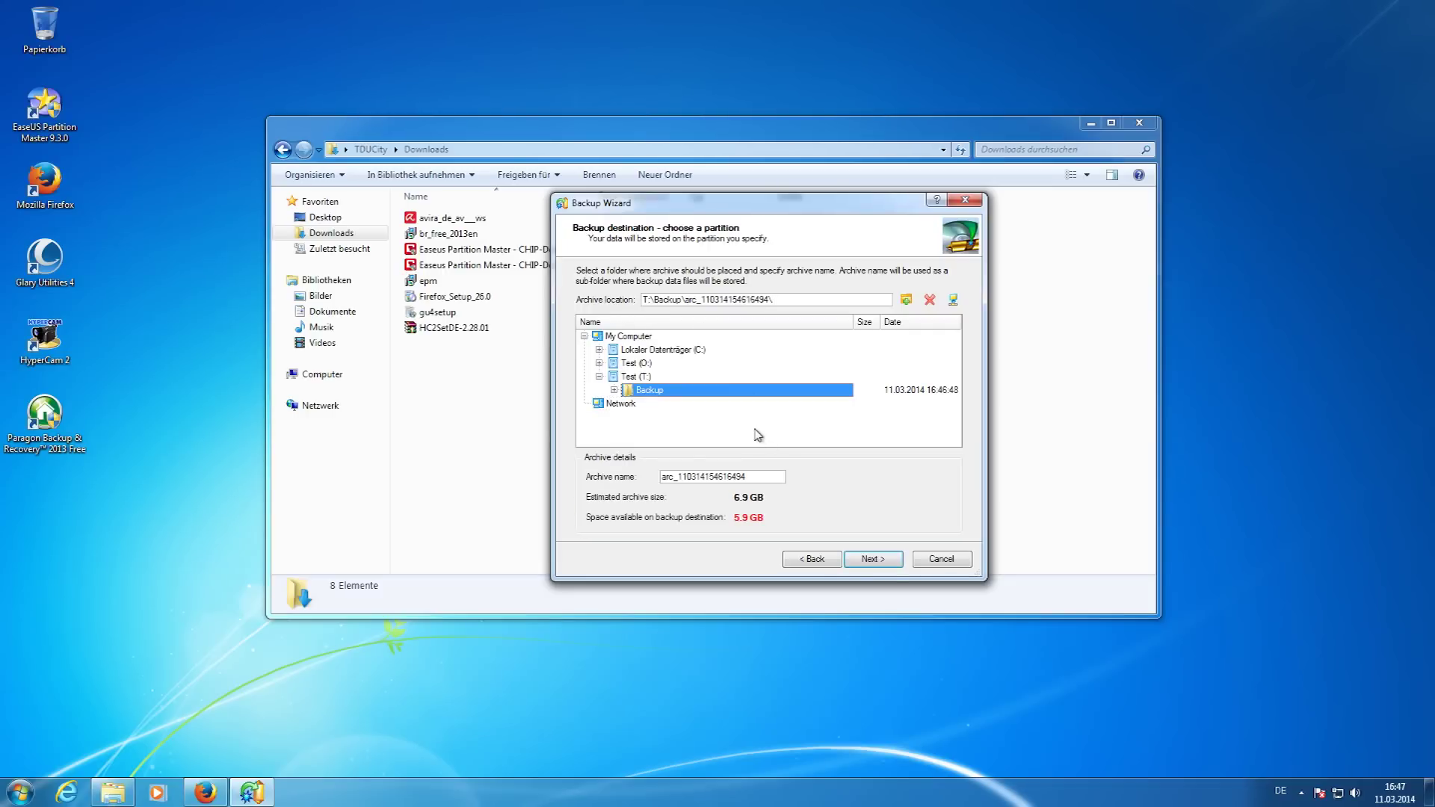
Continue despite the insufficient free space to the backup comment and mode options, then cancel the Backup Wizard.
double_click(751, 476)
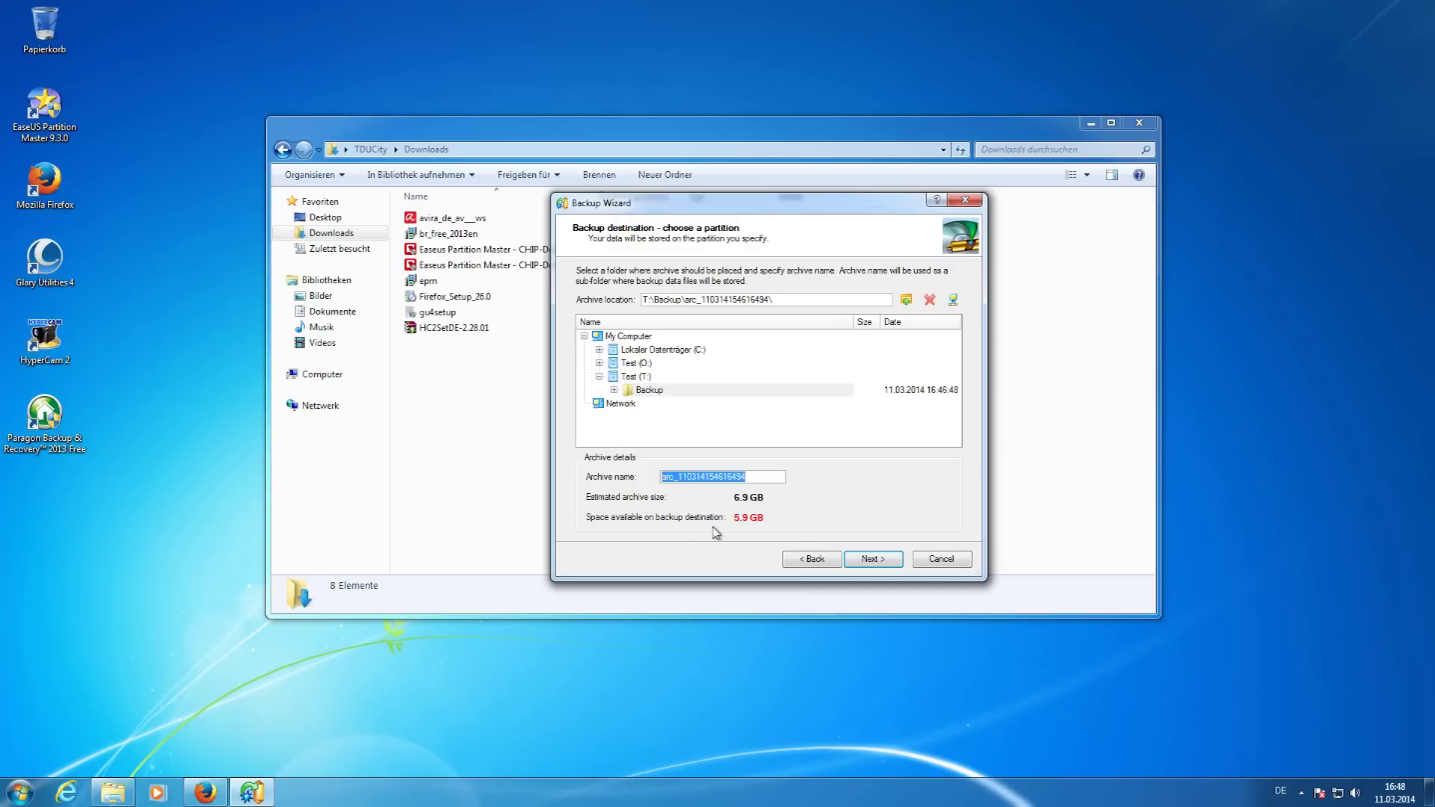
left_click(884, 560)
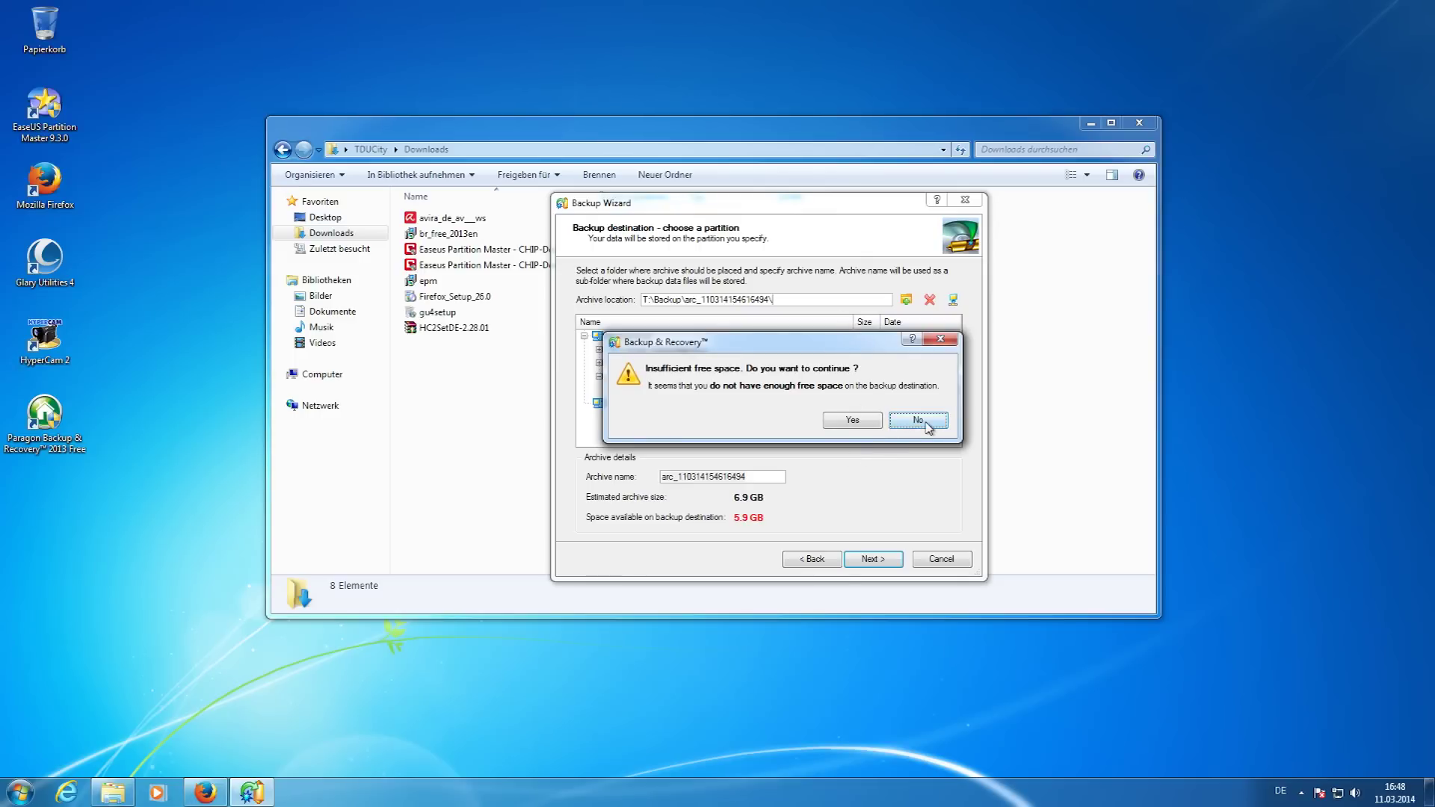
left_click(853, 420)
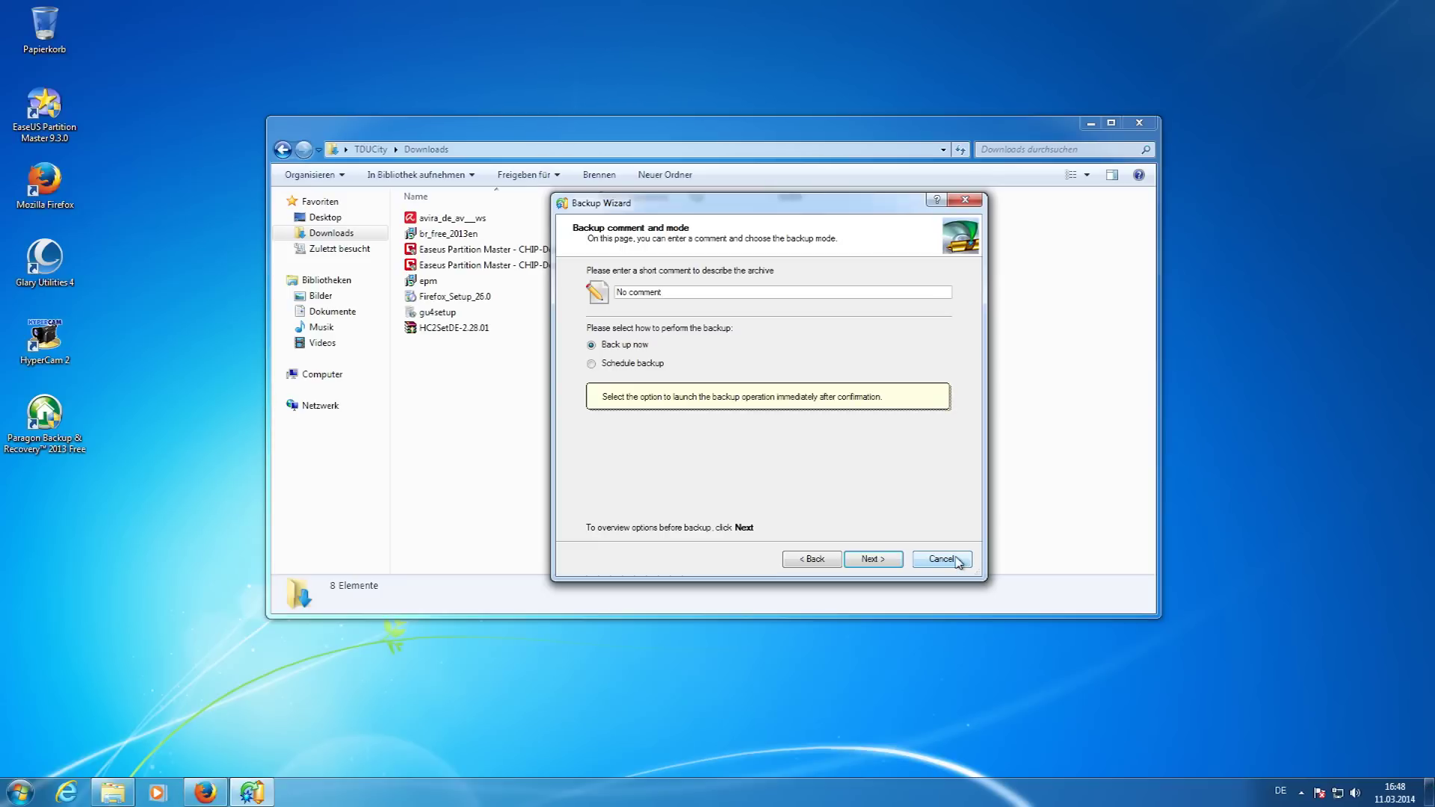
left_click(942, 559)
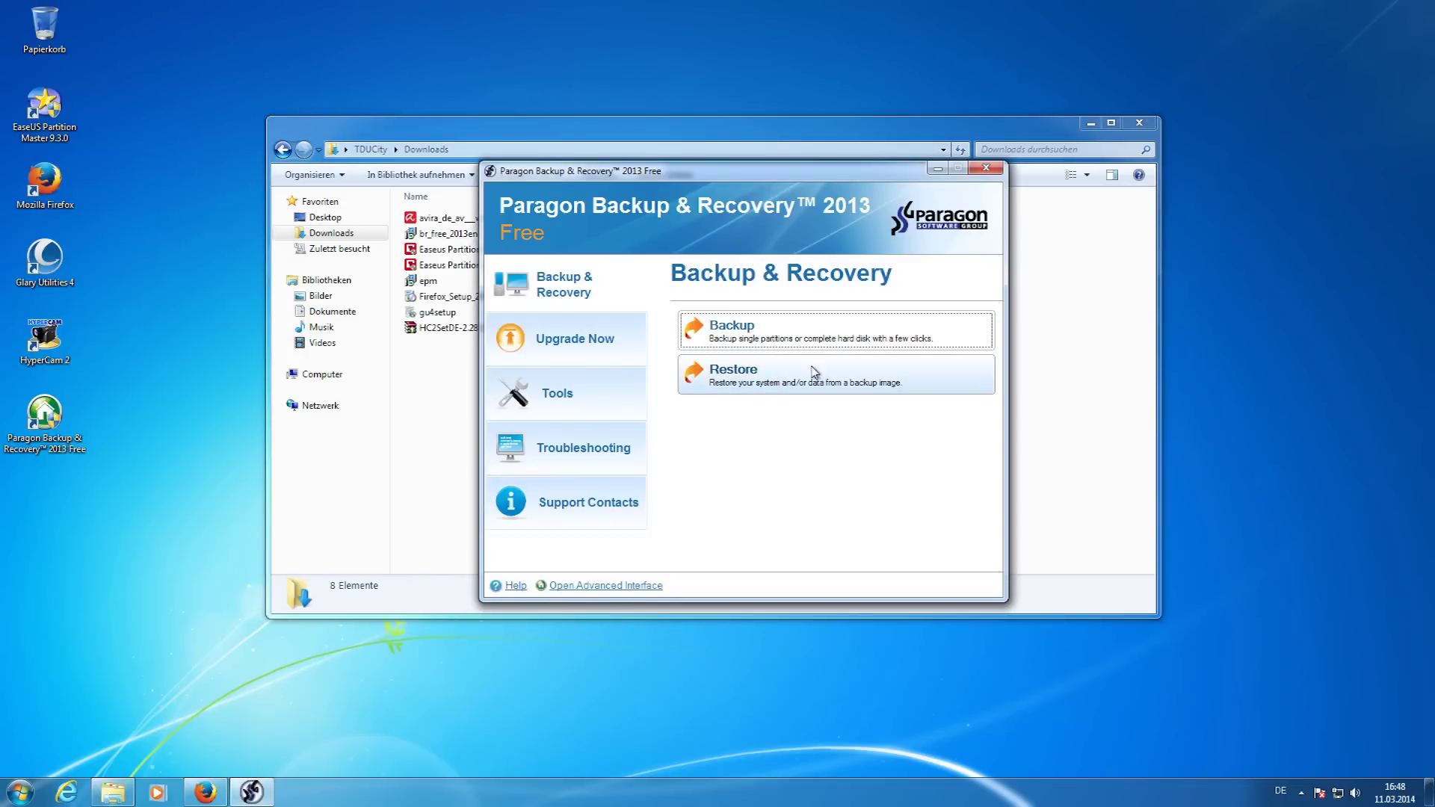
Look at the Tools section once more, then close the backup program and the Downloads folder window.
left_click(615, 413)
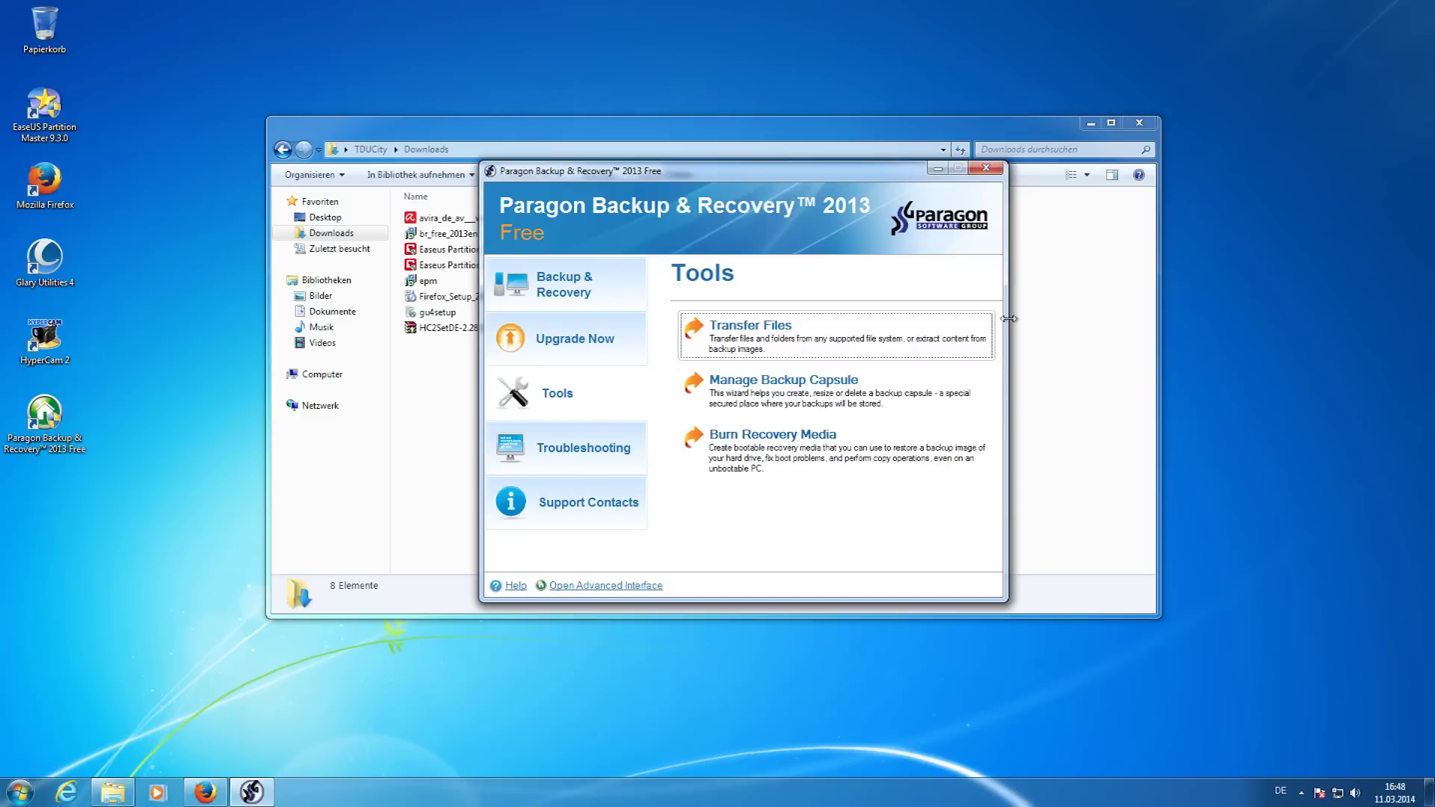
left_click(987, 174)
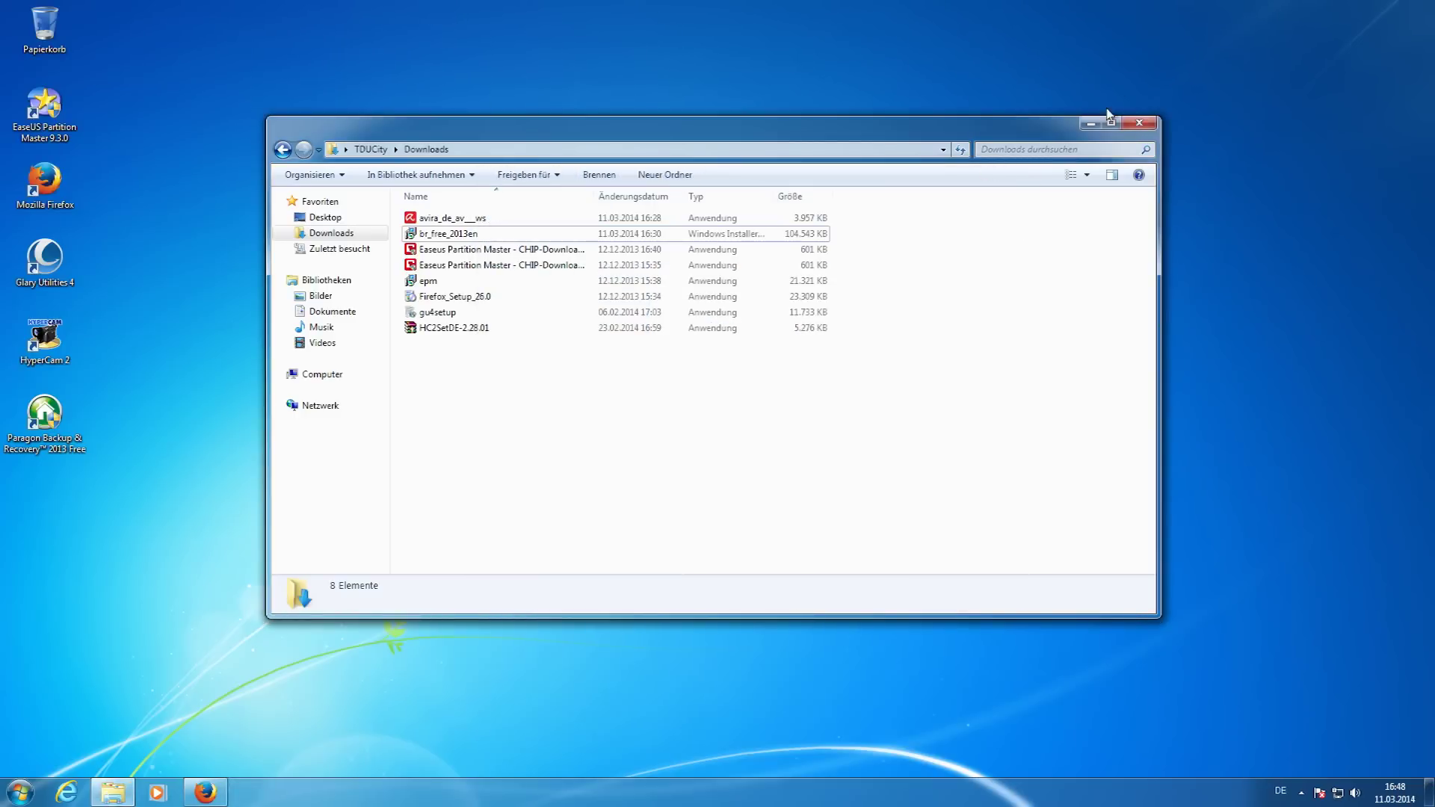
left_click(1139, 125)
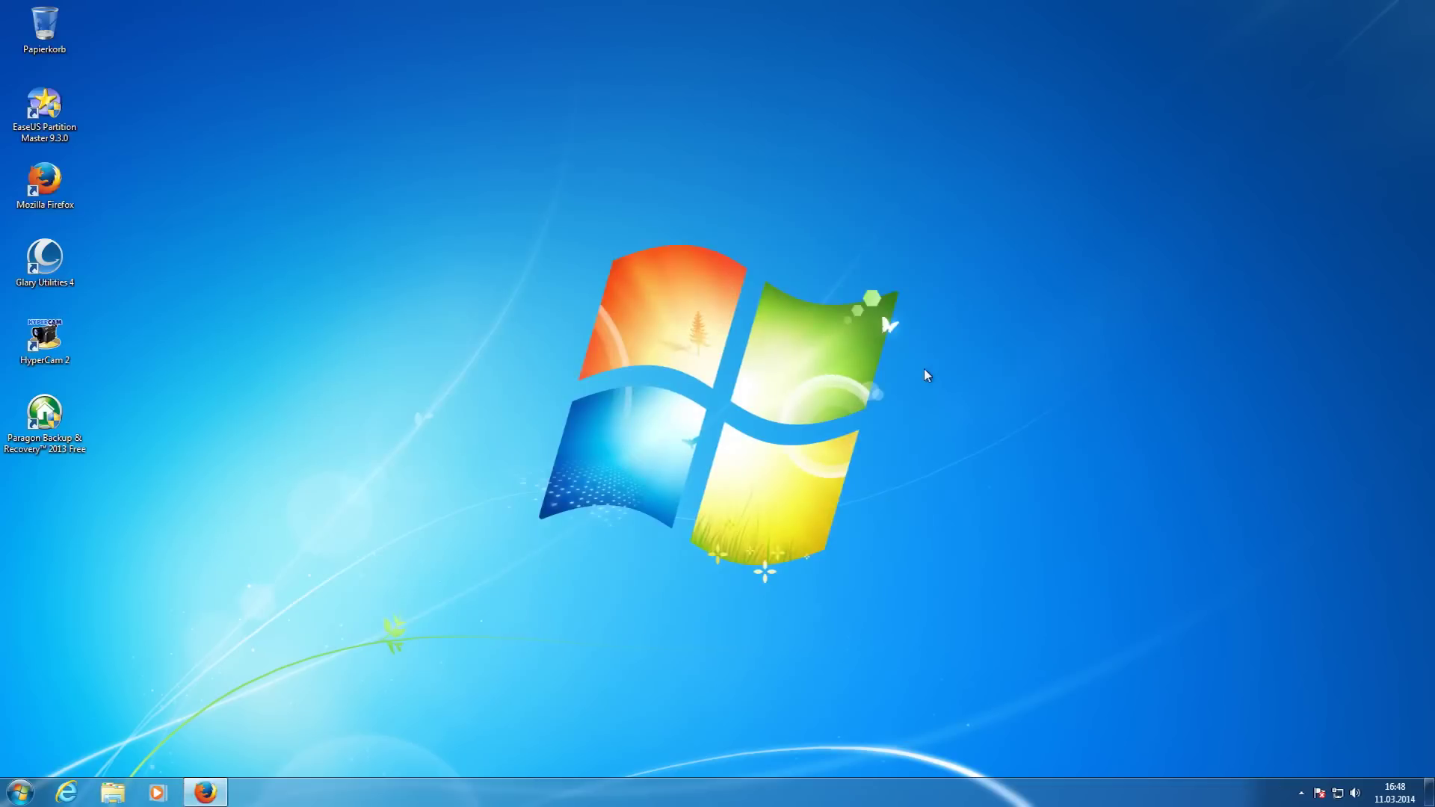